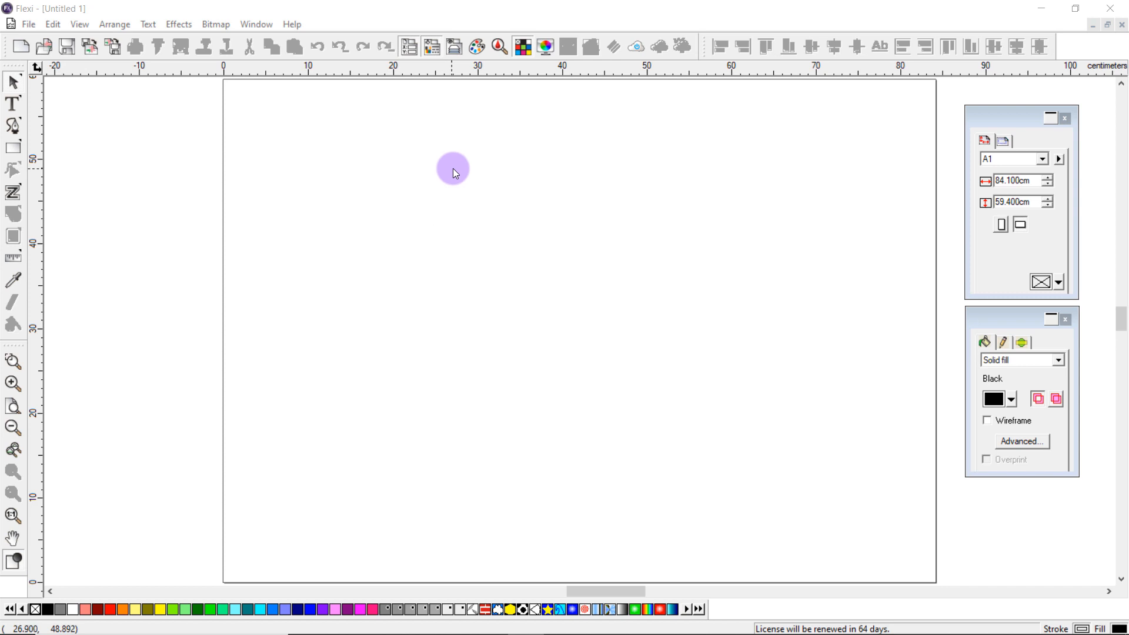
Step: Import busy bee.pdf from the Desktop and place the bee logo on the page
click(88, 48)
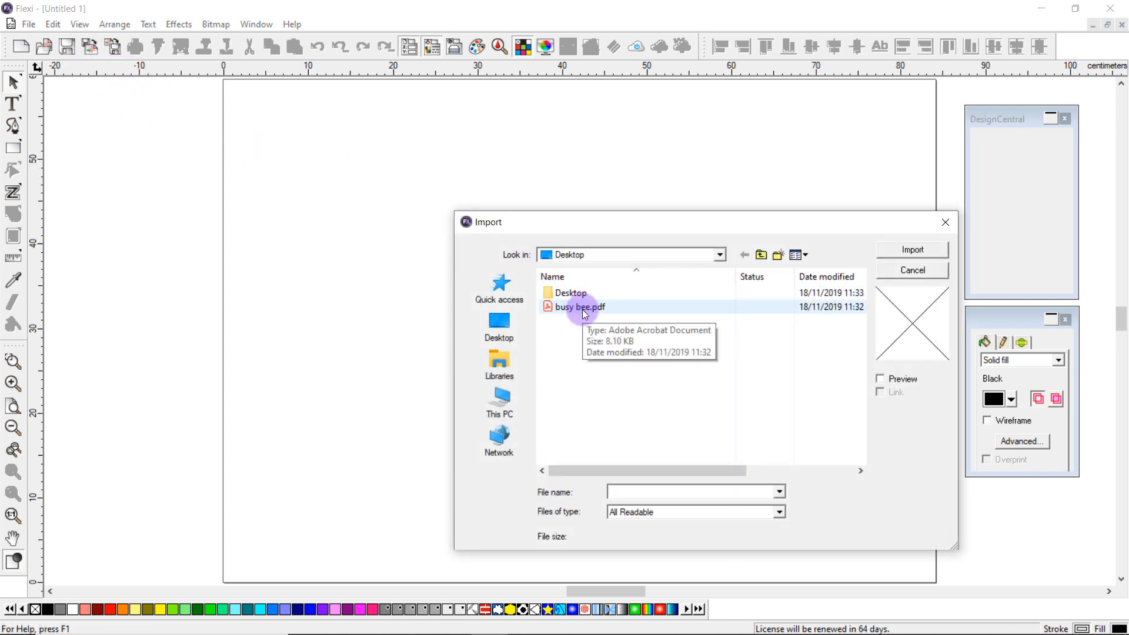
double_click(581, 307)
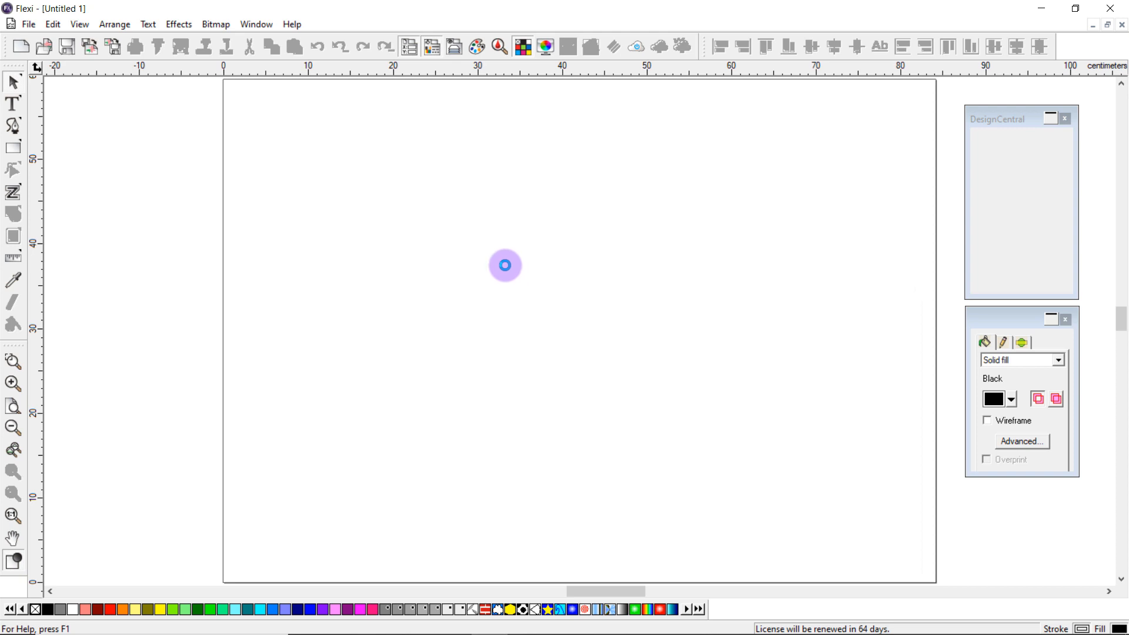
click(482, 236)
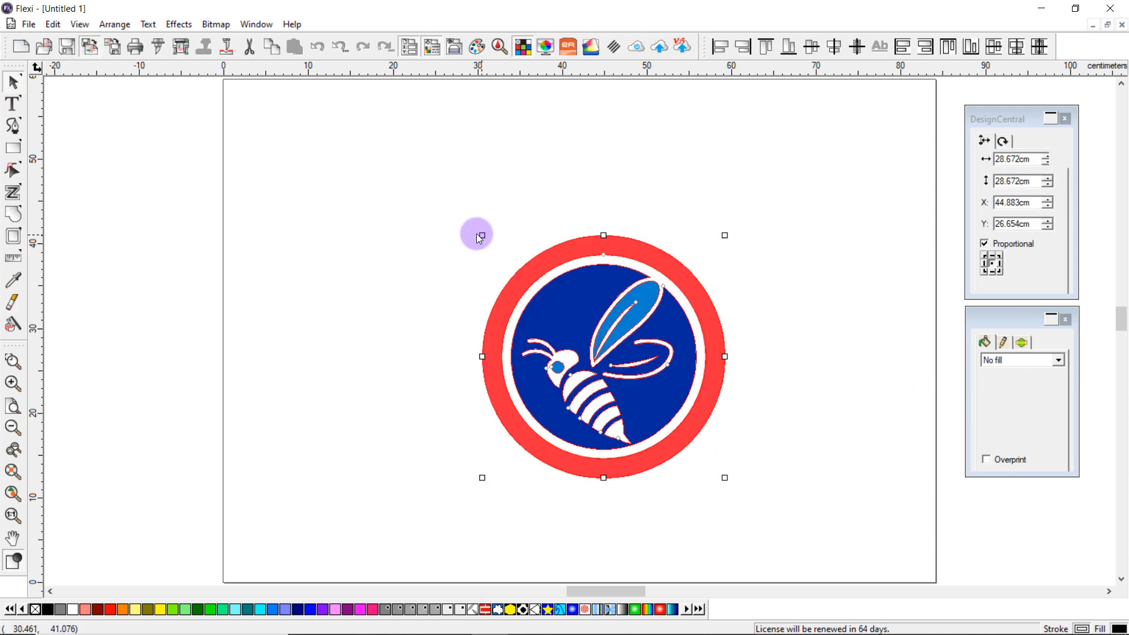
click(415, 301)
scroll(723, 332, up, 1)
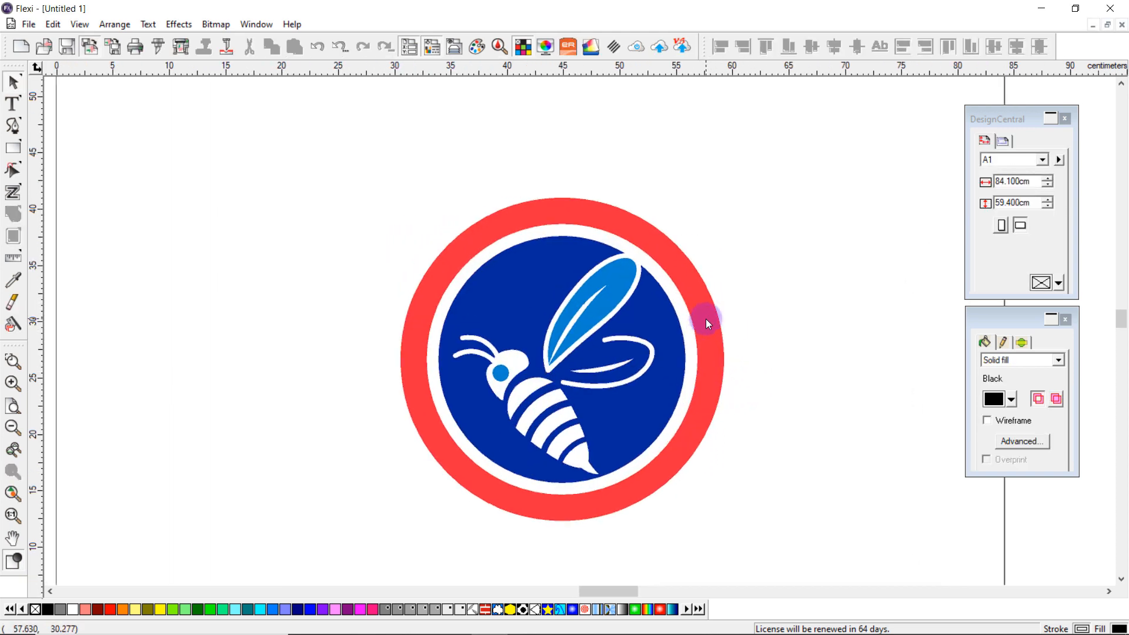
scroll(691, 319, up, 1)
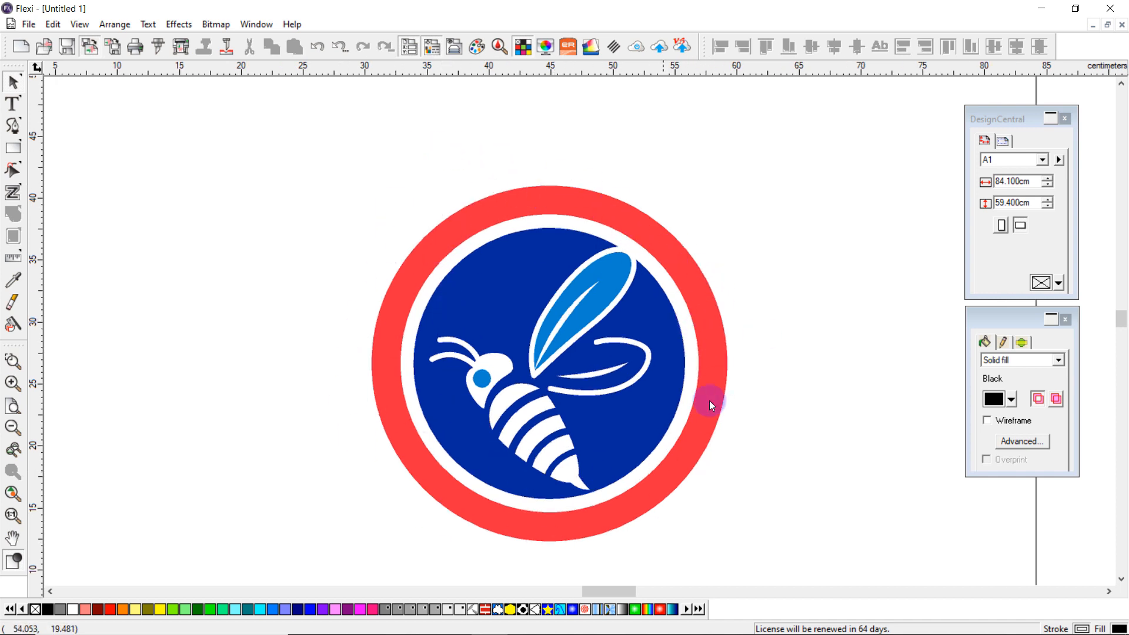
click(600, 274)
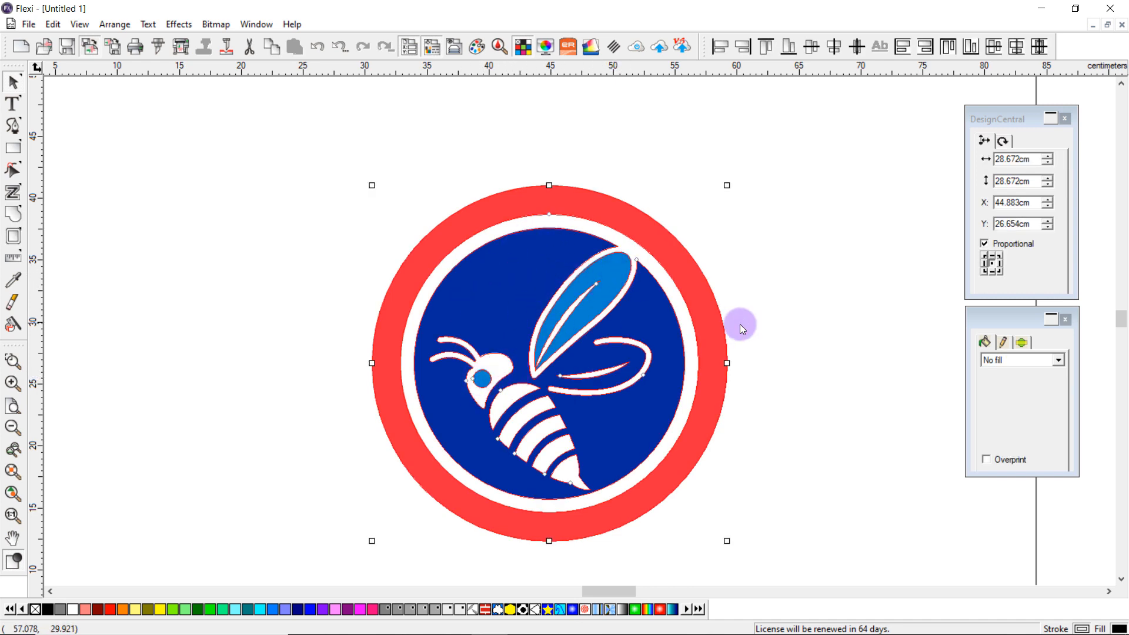
click(888, 372)
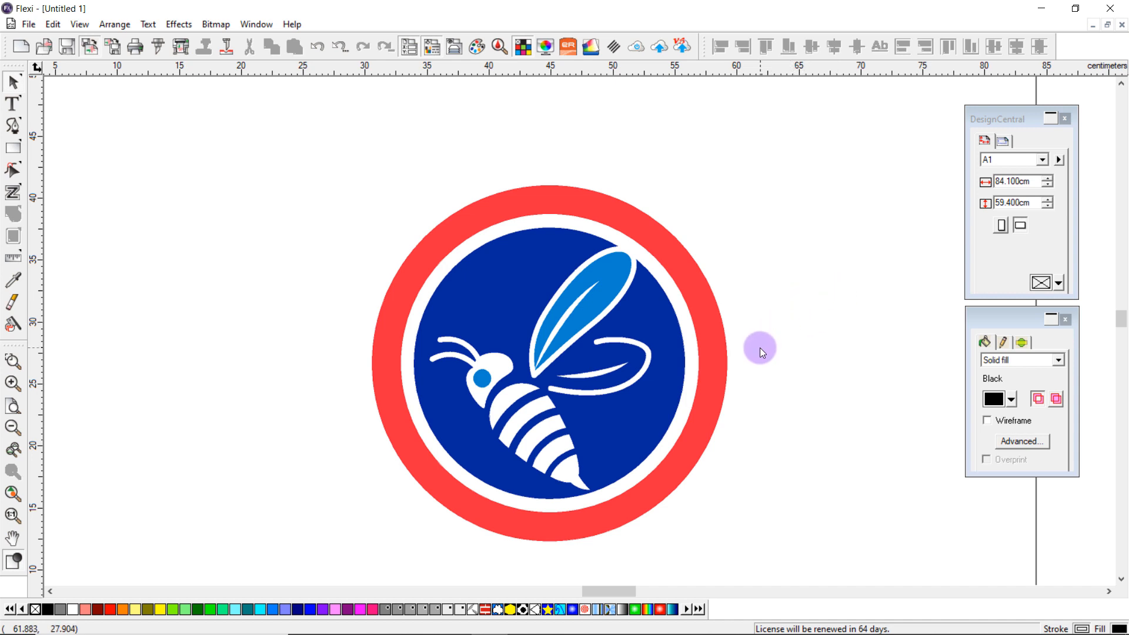
click(694, 289)
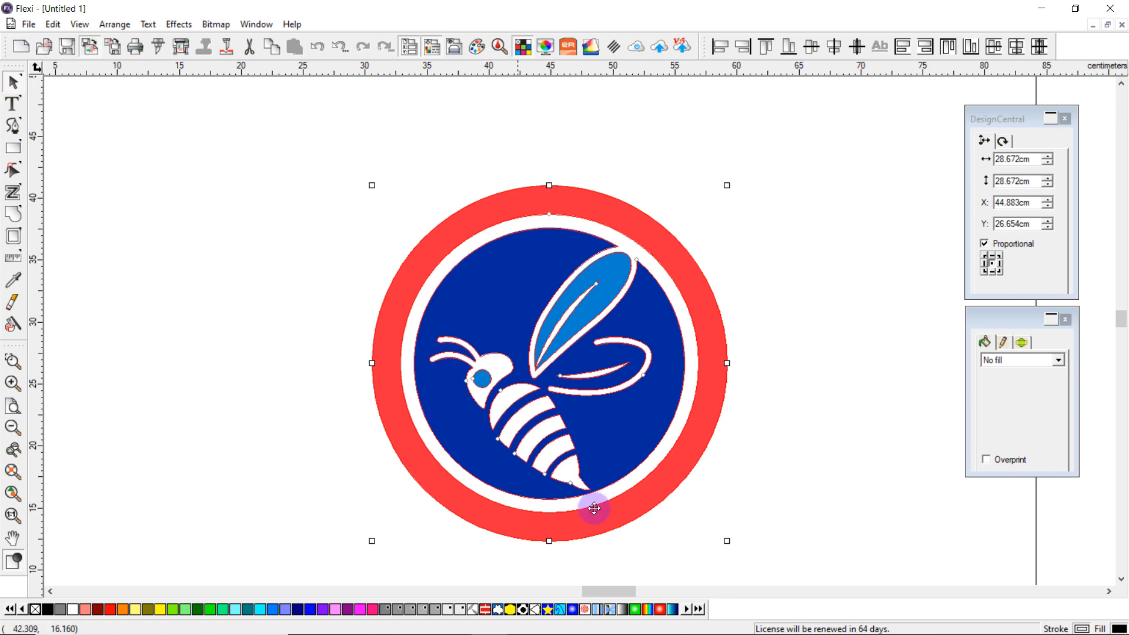
click(824, 408)
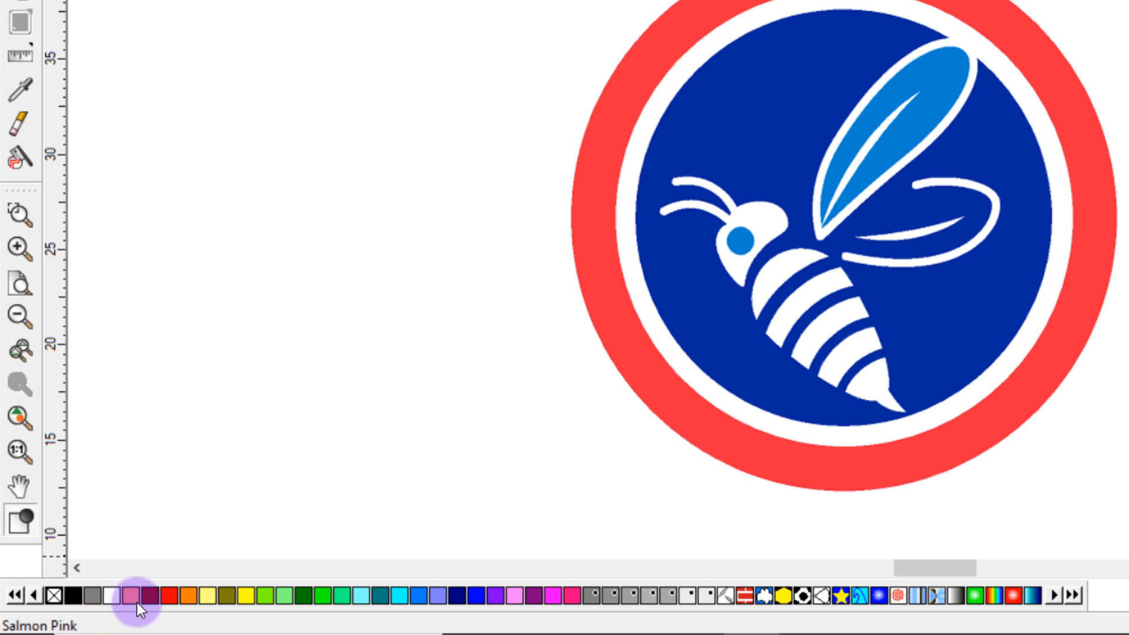
Step: Create a new swatch table containing the colours merged from the document and float it over the canvas
right_click(136, 602)
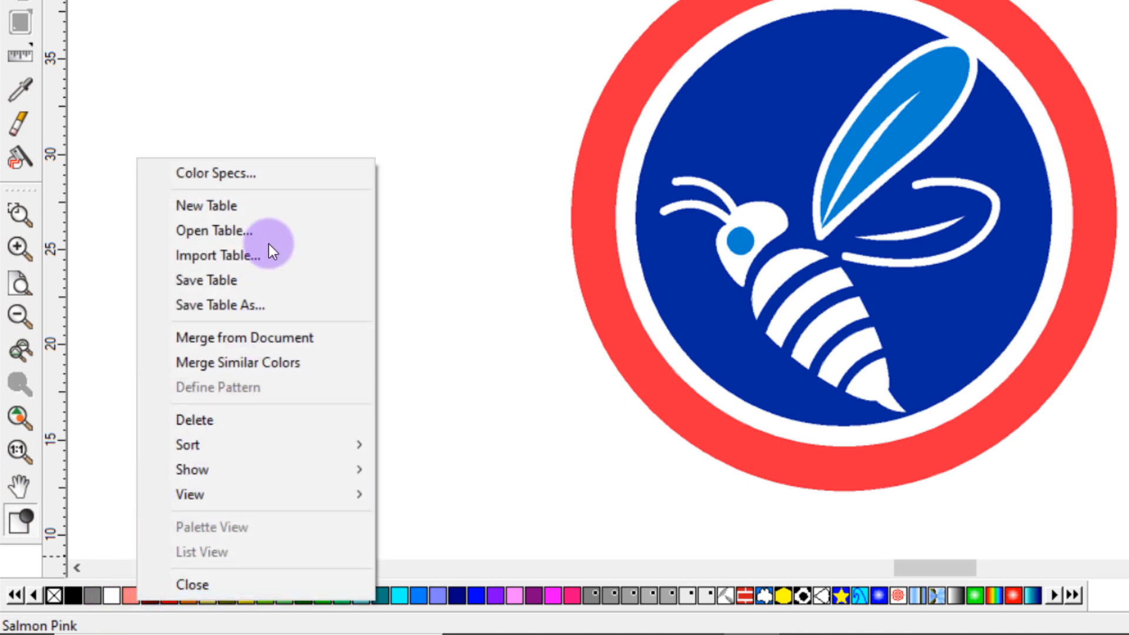
click(244, 210)
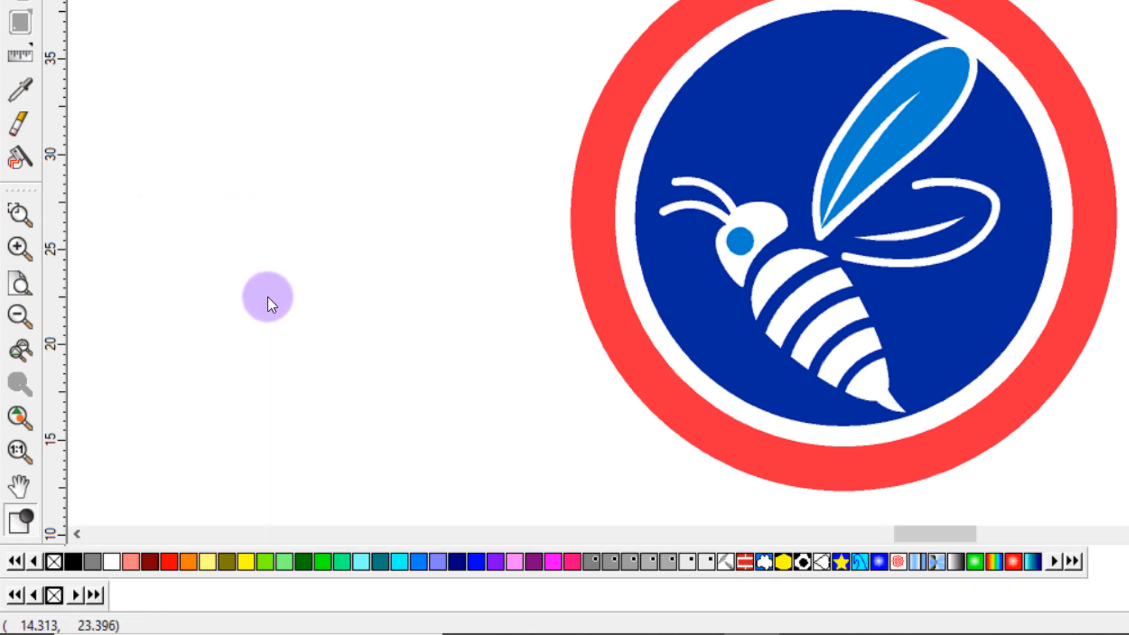
right_click(55, 598)
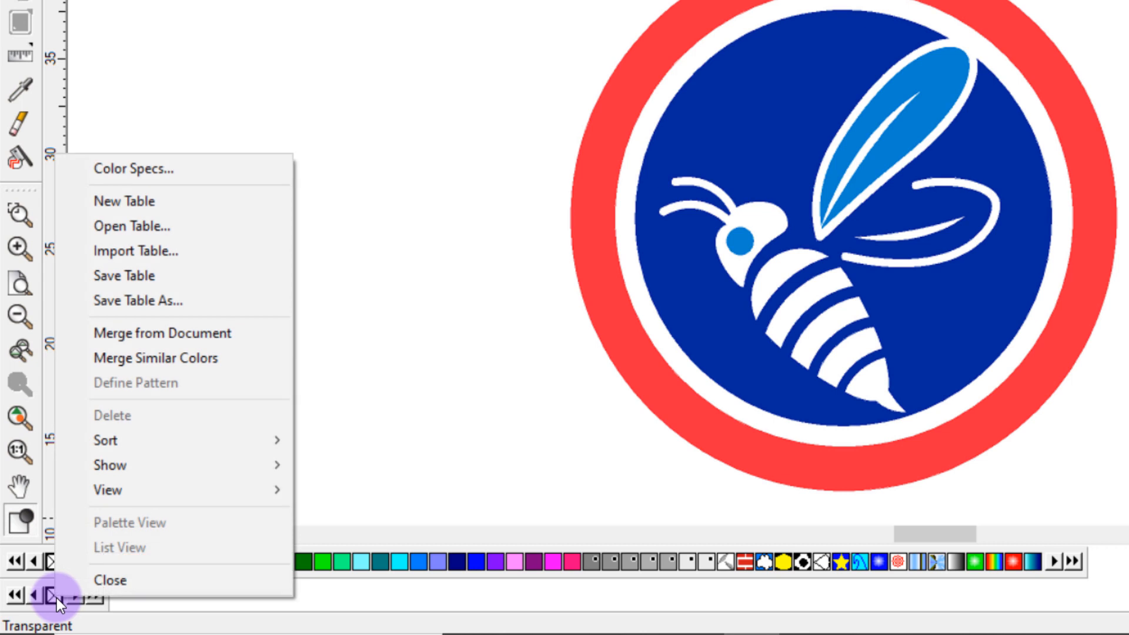
click(166, 334)
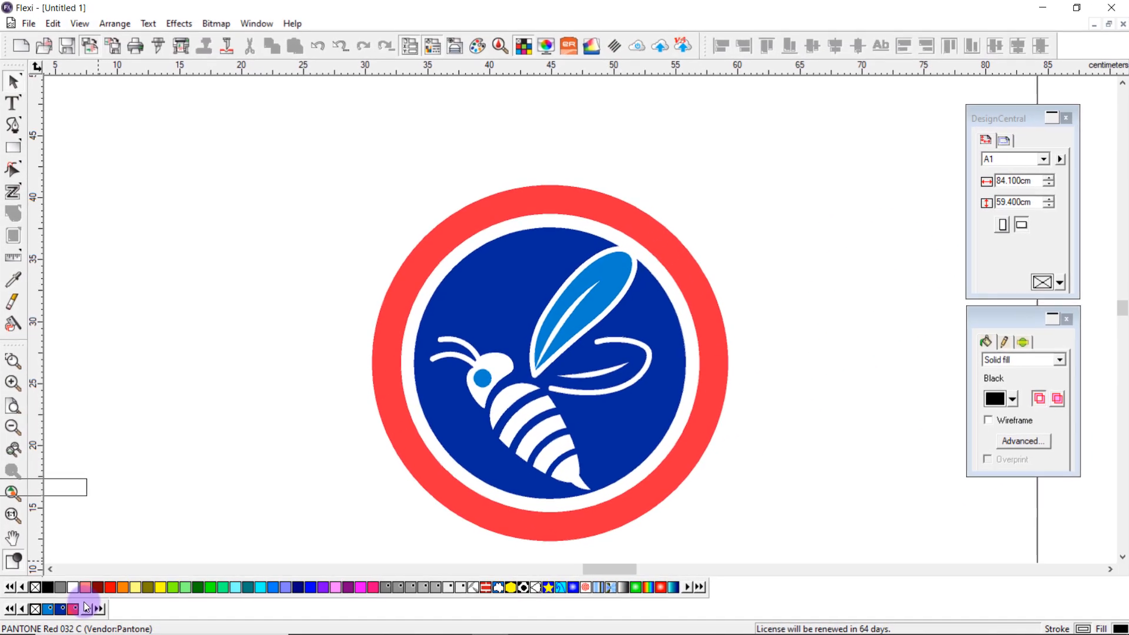
drag(84, 602, 171, 103)
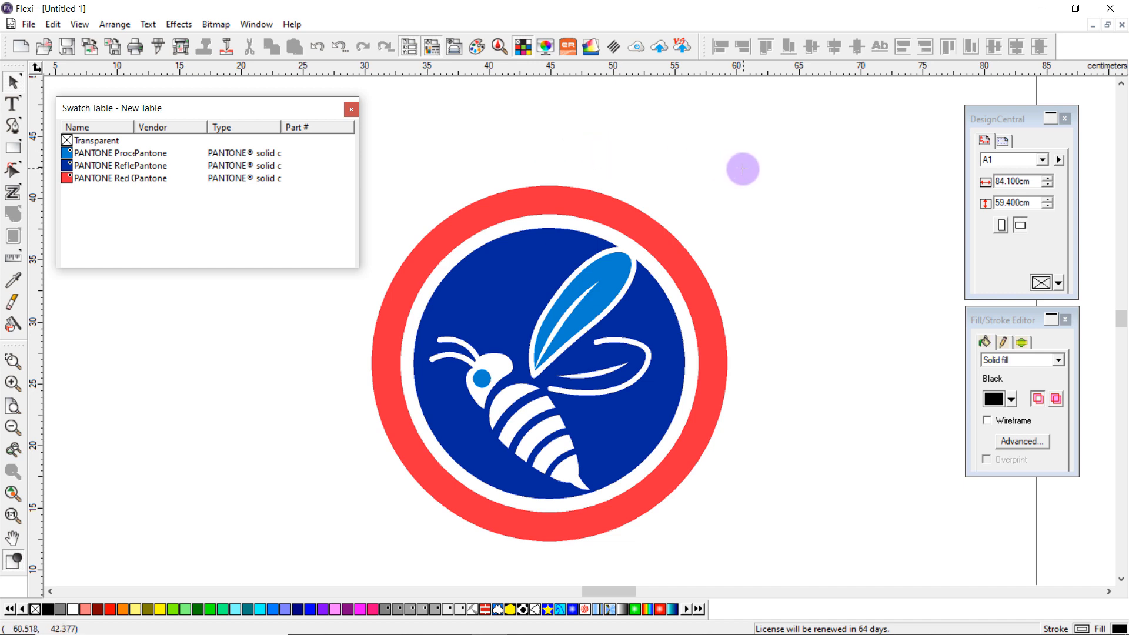
Step: Select the light blue upper wing within the grouped logo and fill it with PANTONE Reflex Blue
right_click(801, 234)
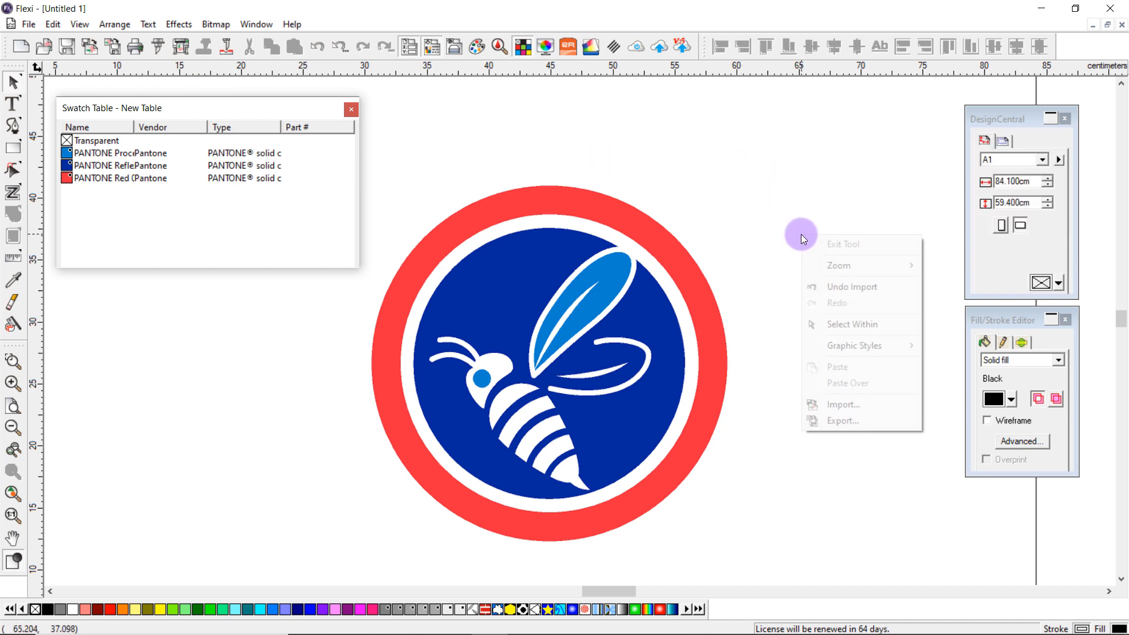
click(832, 326)
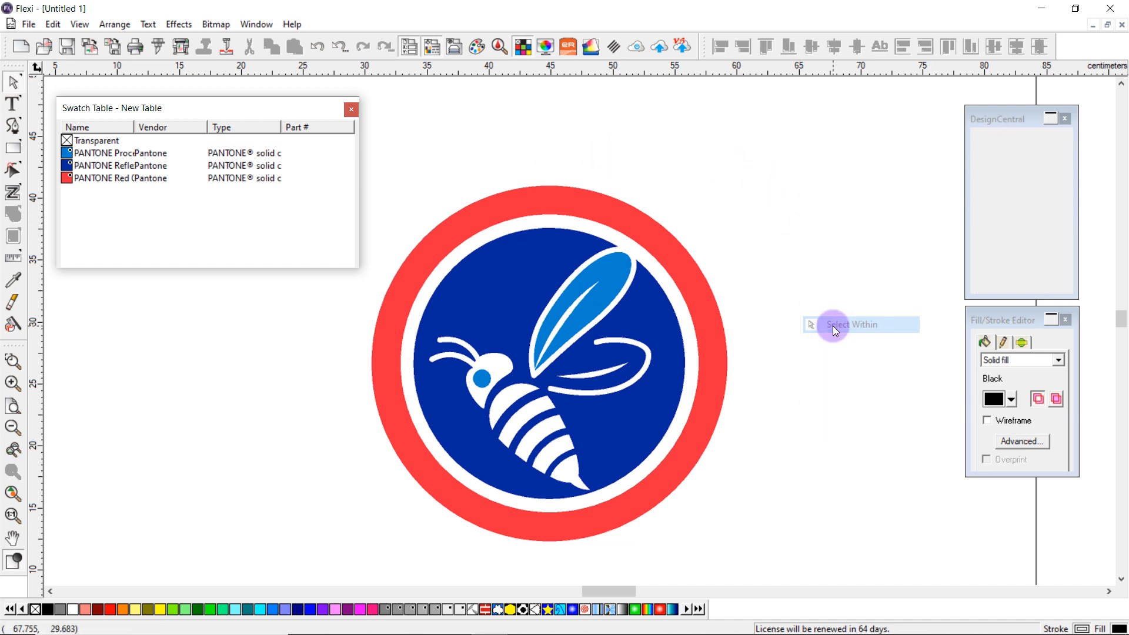
click(598, 272)
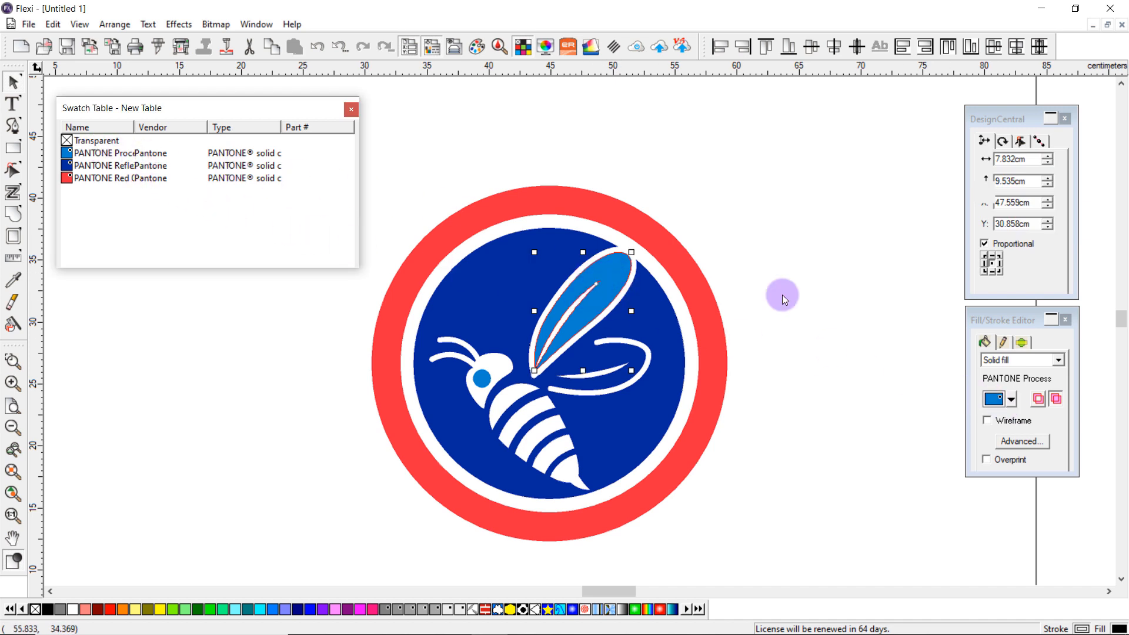
click(69, 166)
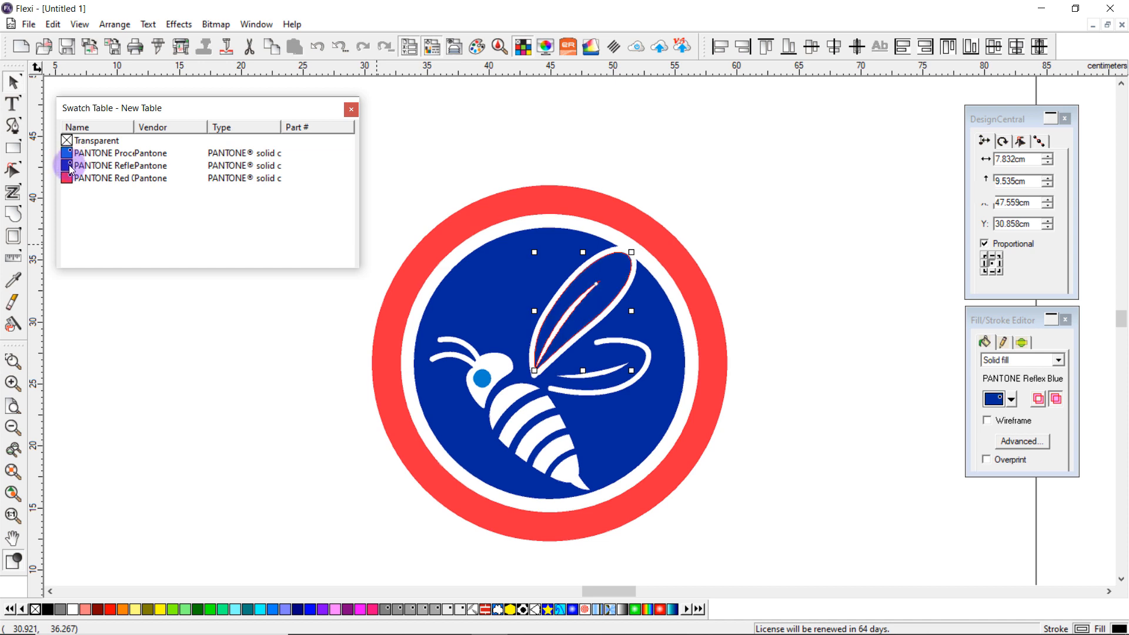
click(767, 309)
Step: Select the bee's eye within the grouped logo and fill it with PANTONE Reflex Blue
right_click(773, 334)
click(803, 426)
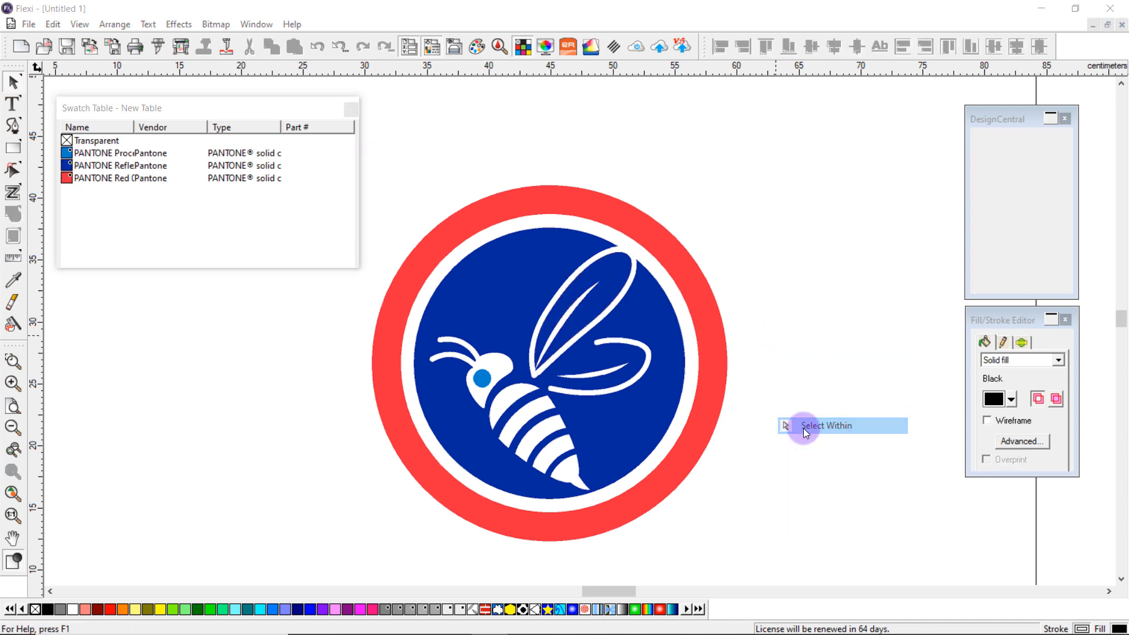
click(479, 378)
click(199, 219)
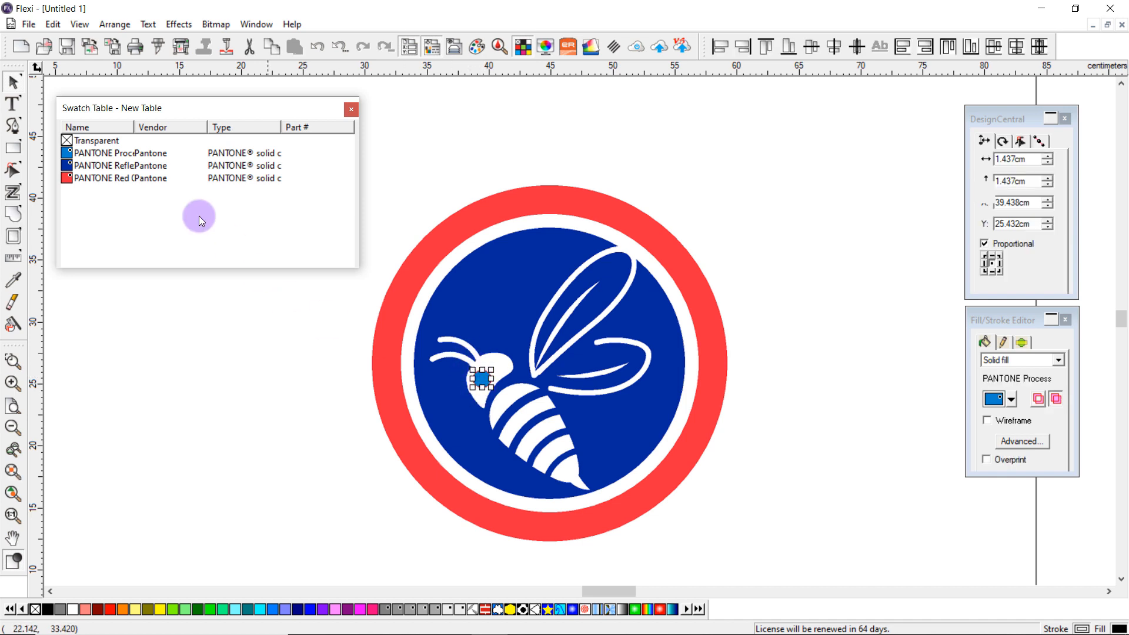
click(79, 165)
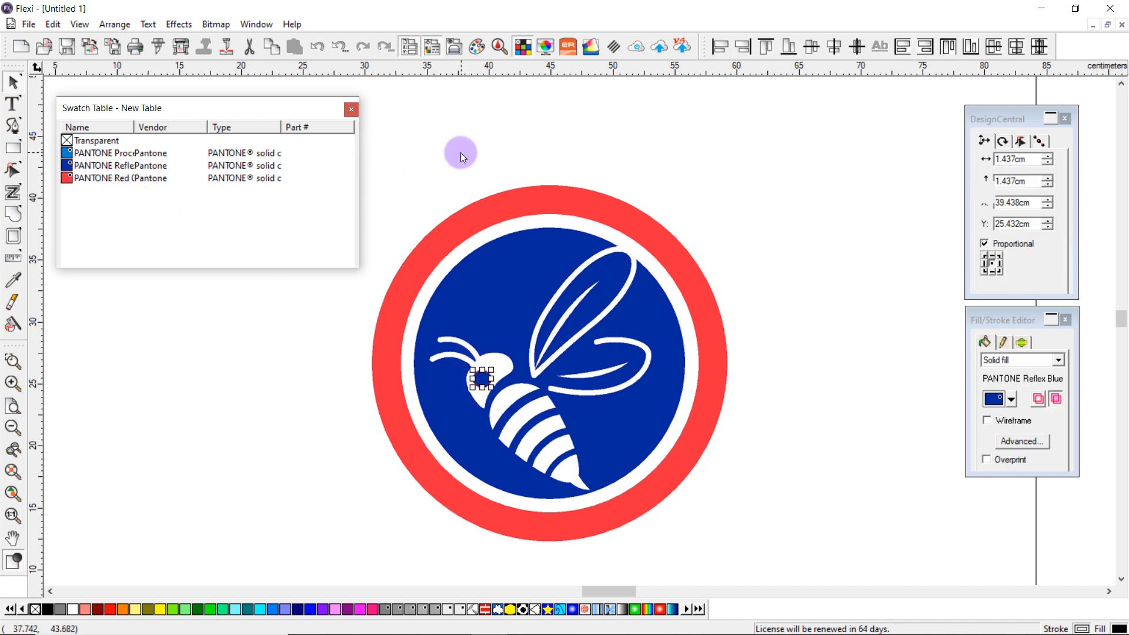
click(425, 159)
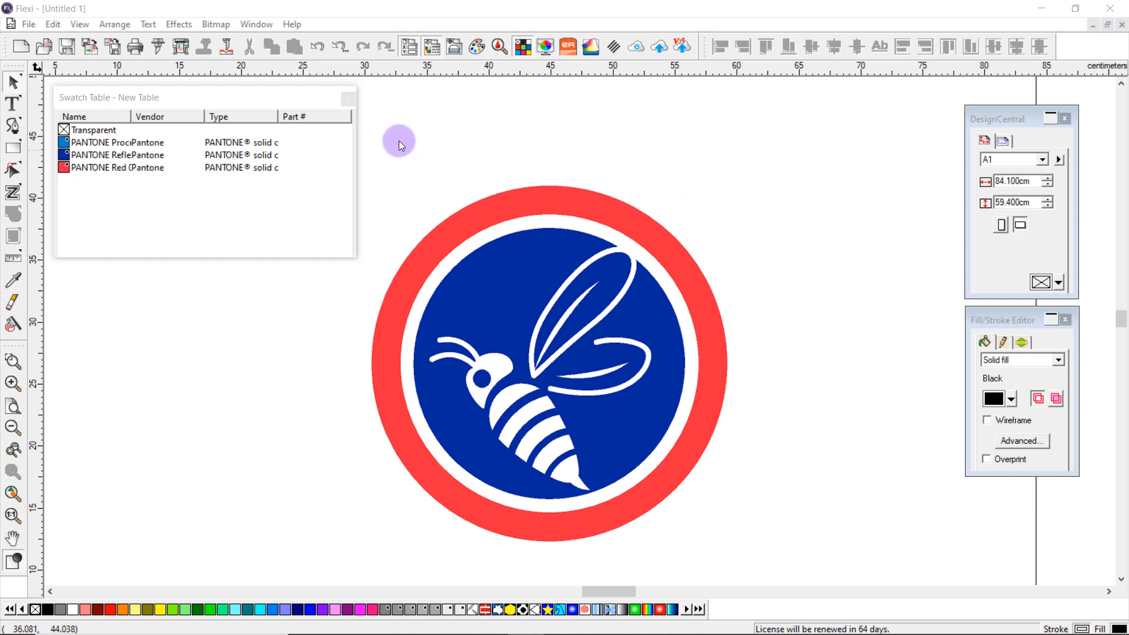
Step: Add the text "Busy Bee" above the round logo in the Harlow Solid Italic font
click(16, 107)
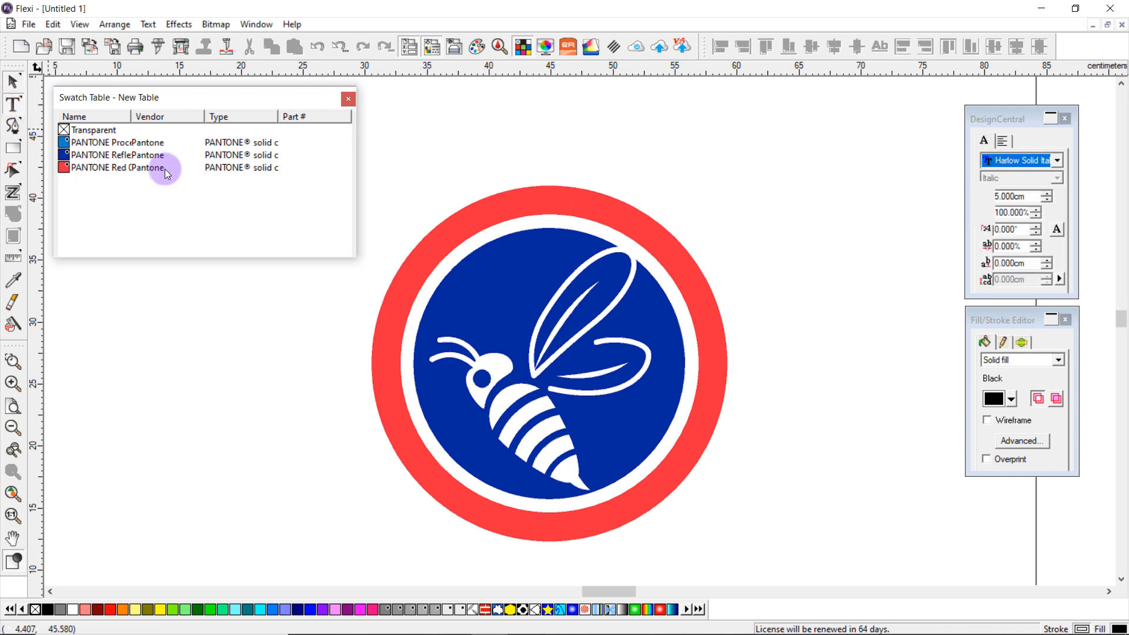
click(1009, 160)
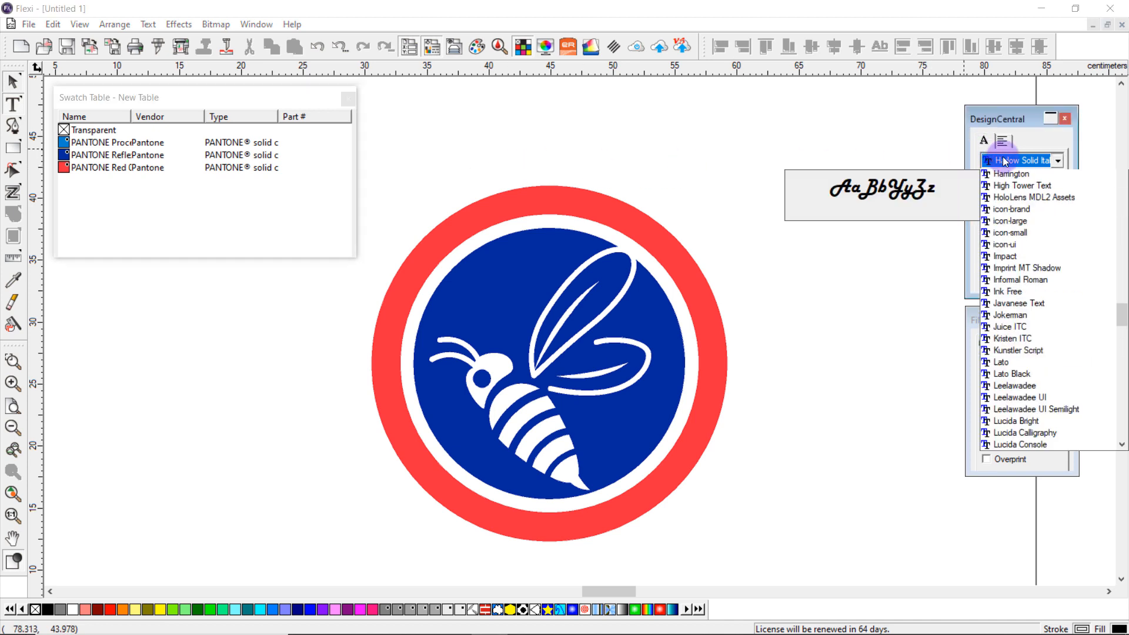
click(1009, 179)
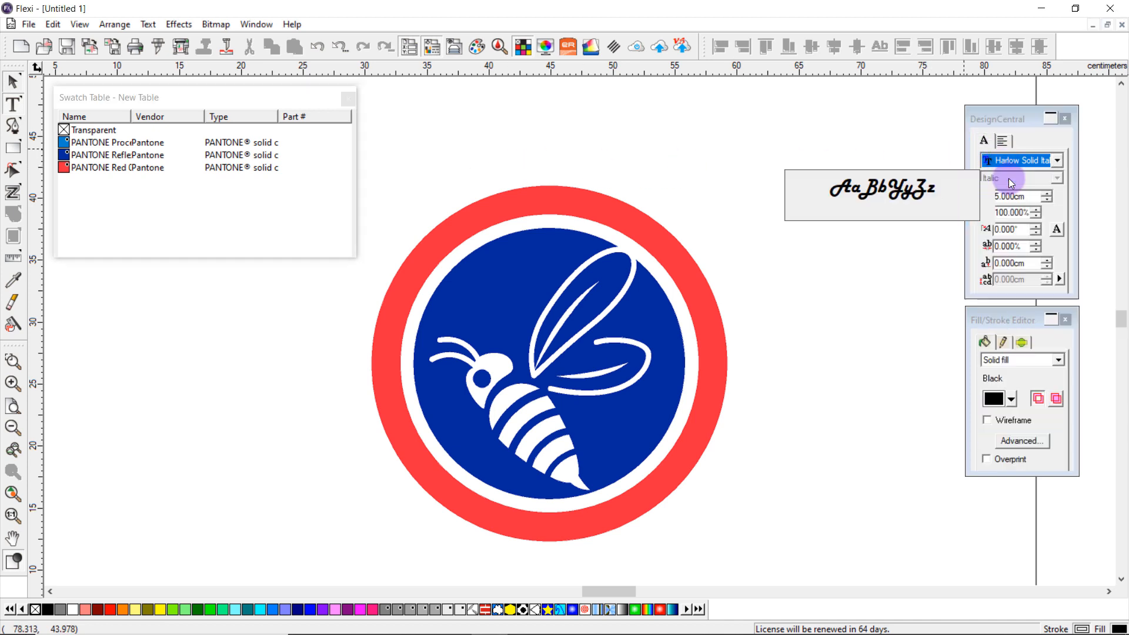
click(431, 154)
text(Busy)
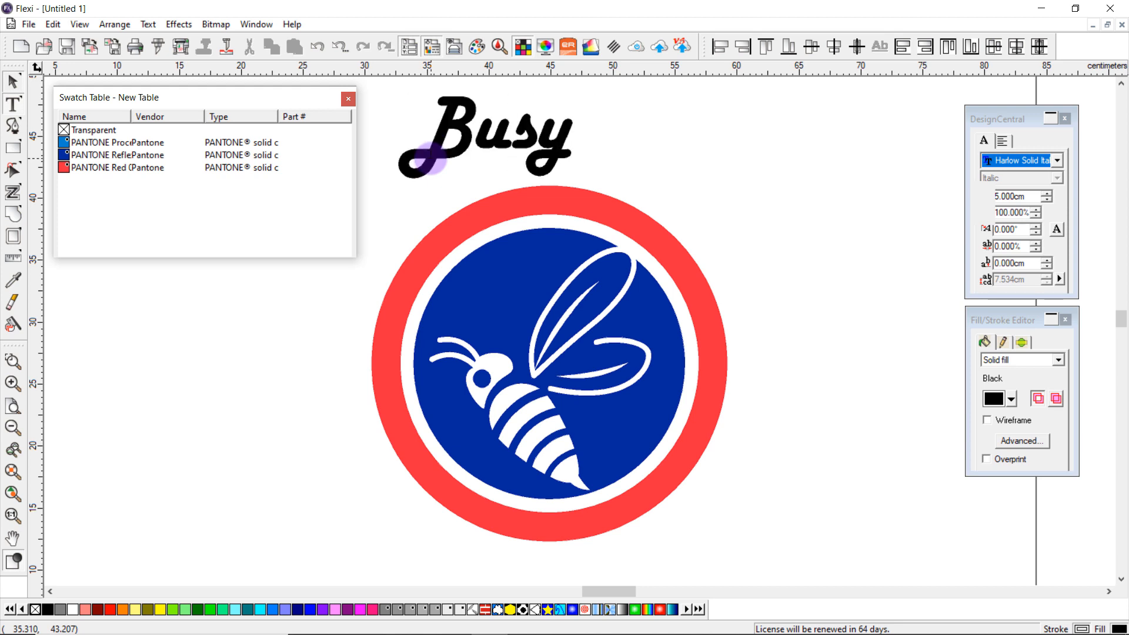
text( Bee)
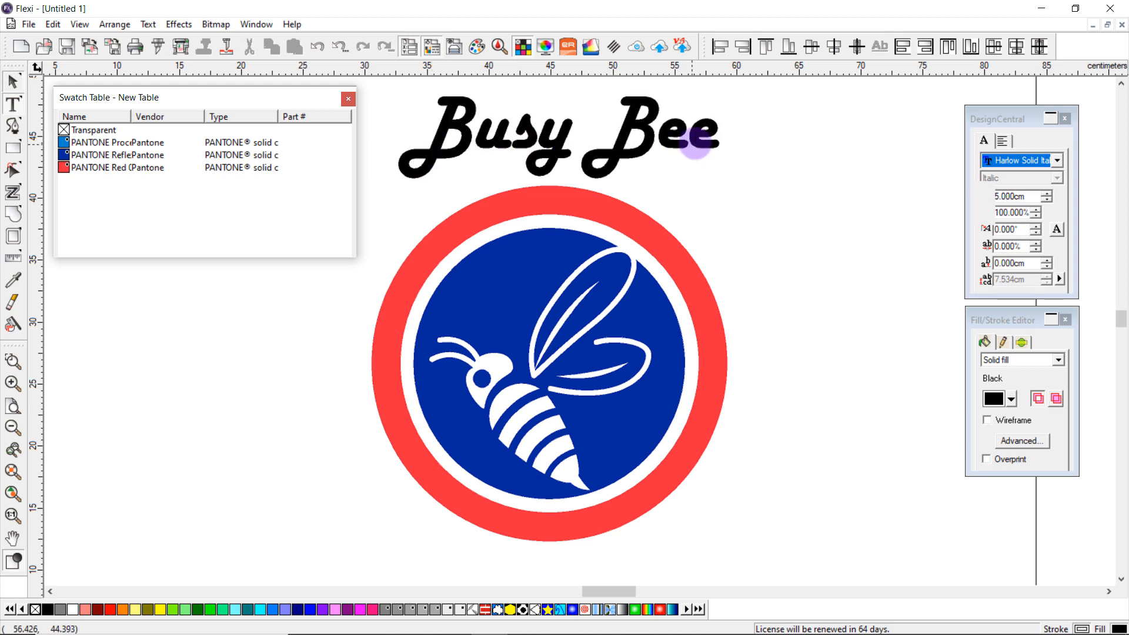
Step: Fill the whole "Busy Bee" text with PANTONE Red 032 C from the new swatch table
drag(713, 138, 241, 117)
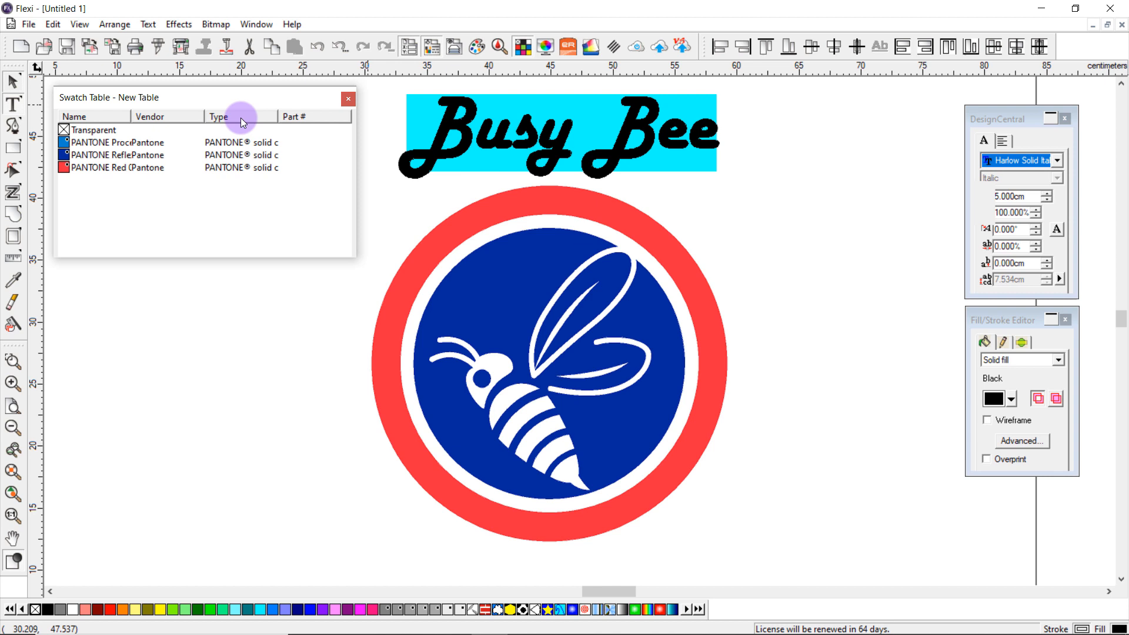
click(62, 168)
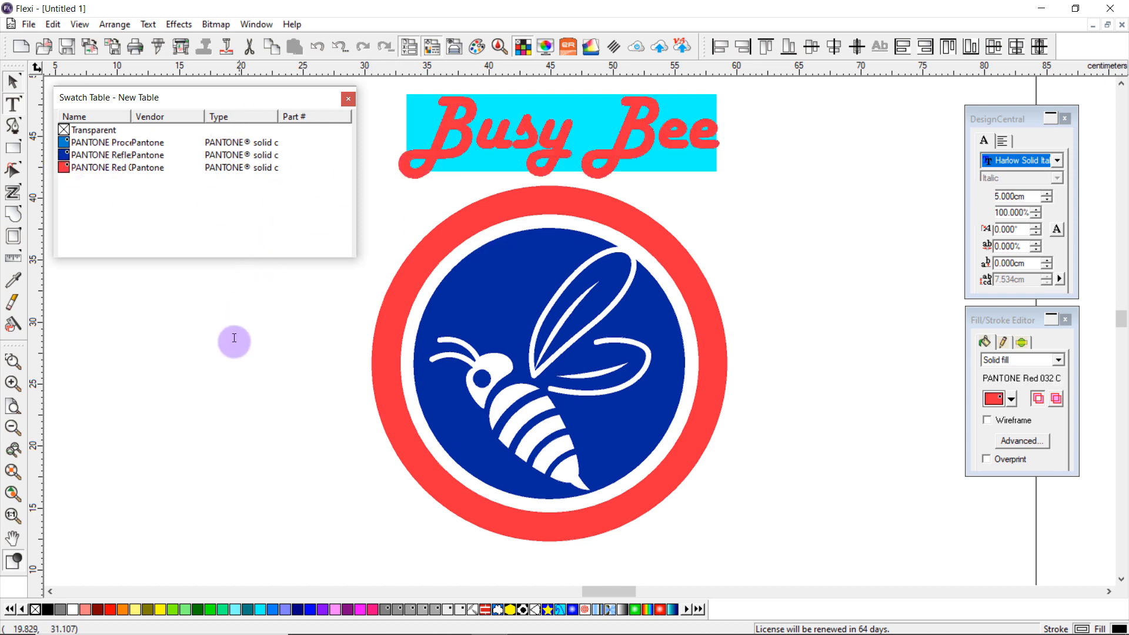
click(236, 393)
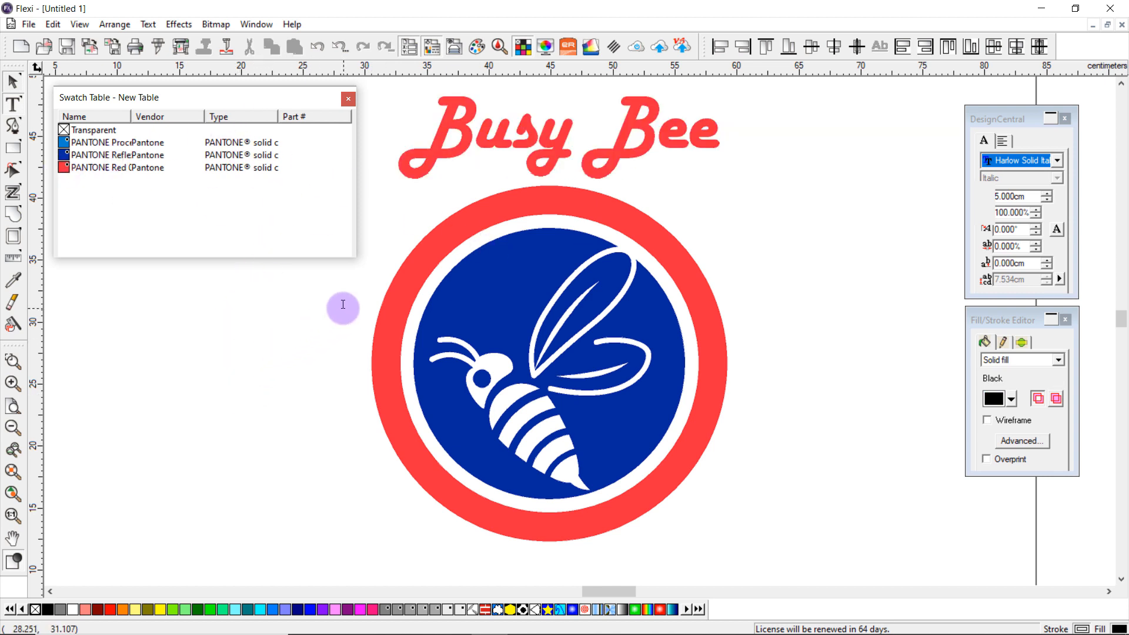
Step: Align the round bee logo with the "Busy Bee" text so that their horizontal centres match
scroll(327, 298, down, 1)
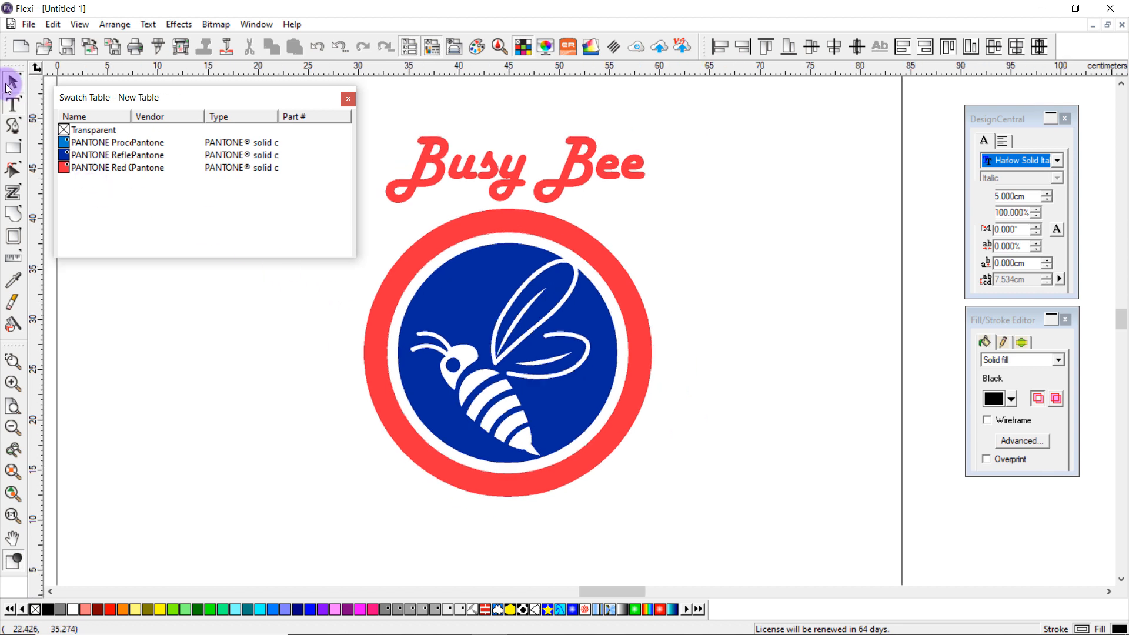
click(13, 82)
click(509, 187)
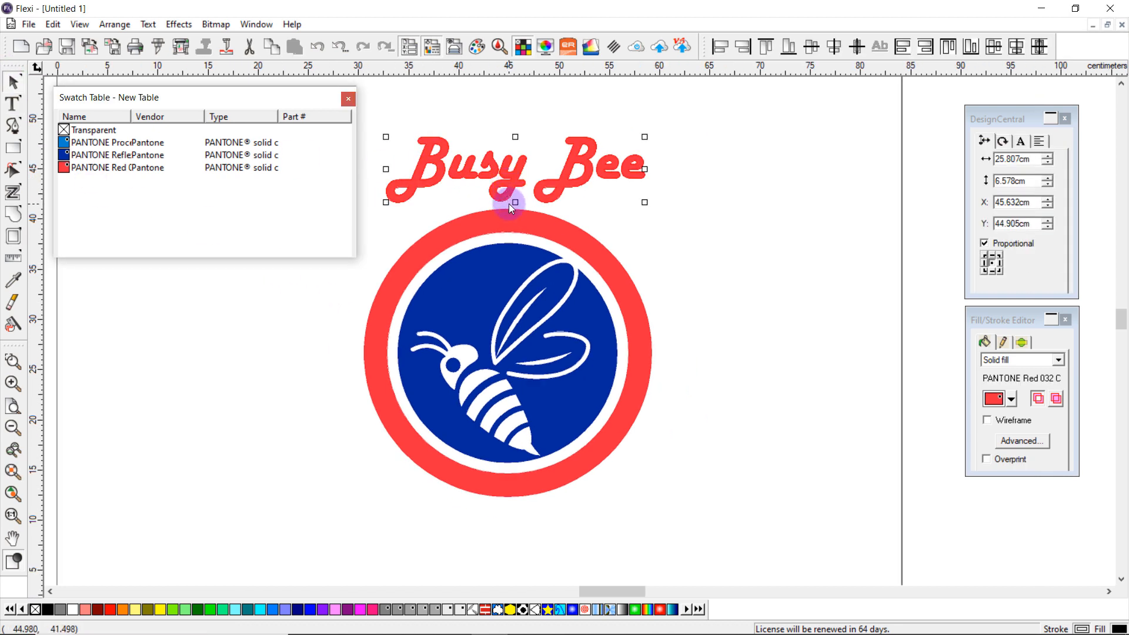
shift+click(510, 223)
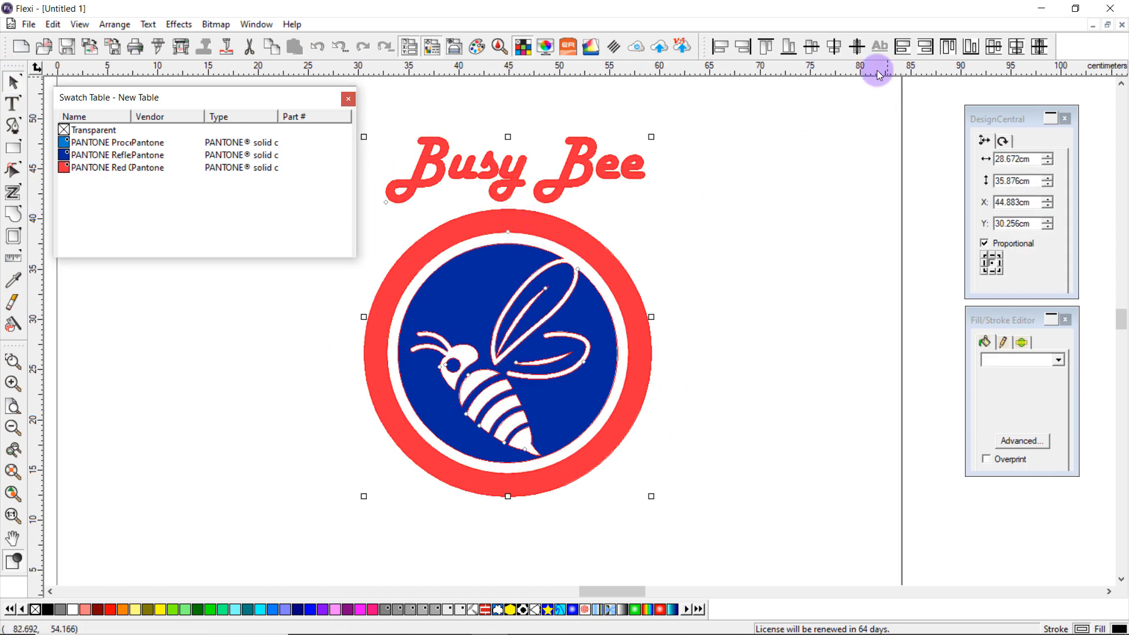
click(833, 47)
click(688, 295)
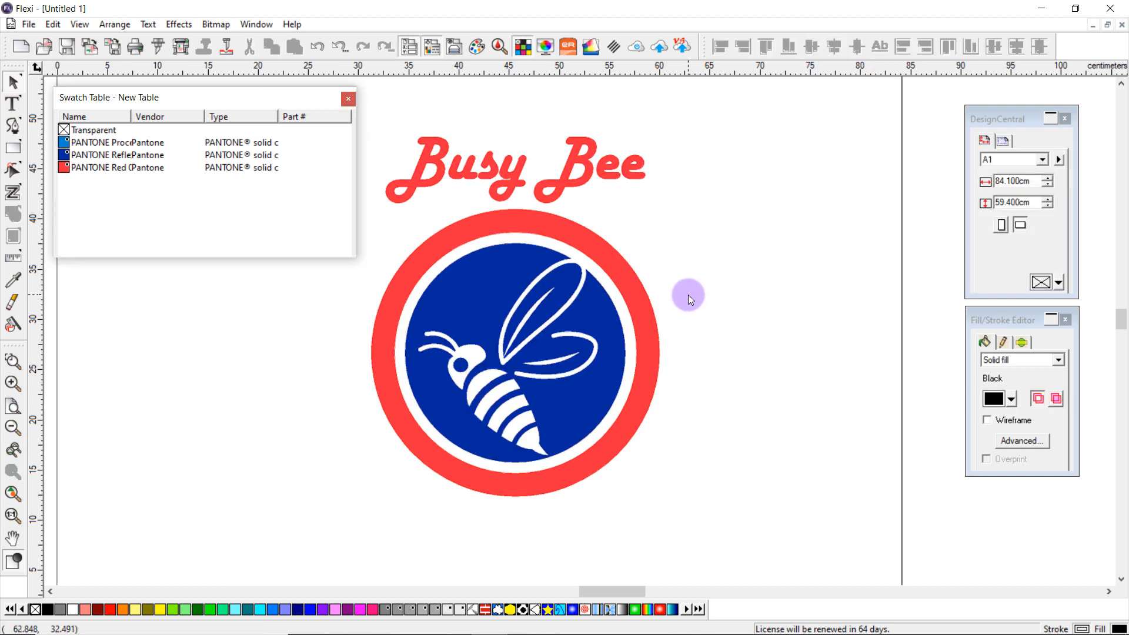
scroll(277, 405, down, 1)
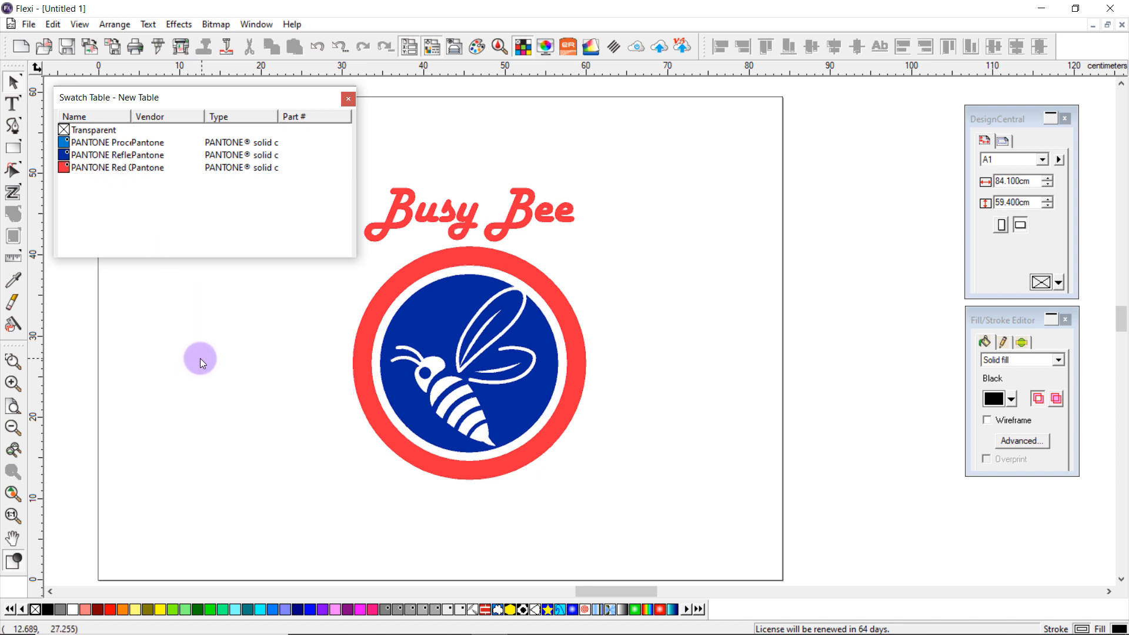
Step: Start creating a swatch chart from the current palette, using the colours of the New Table swatch table
click(79, 24)
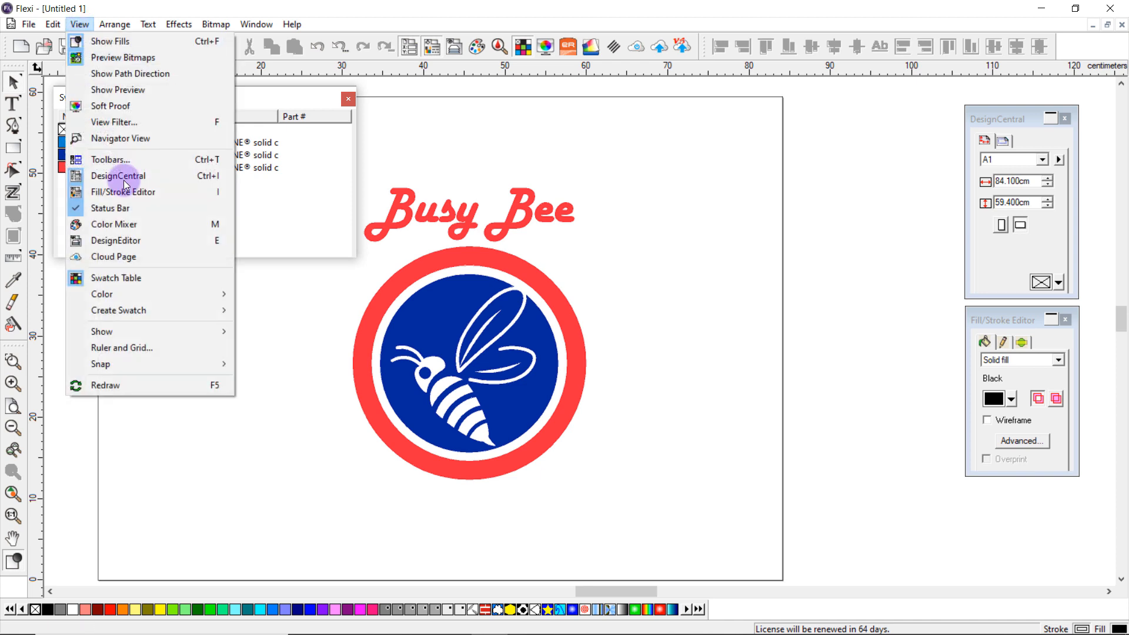
mouse_move(178, 309)
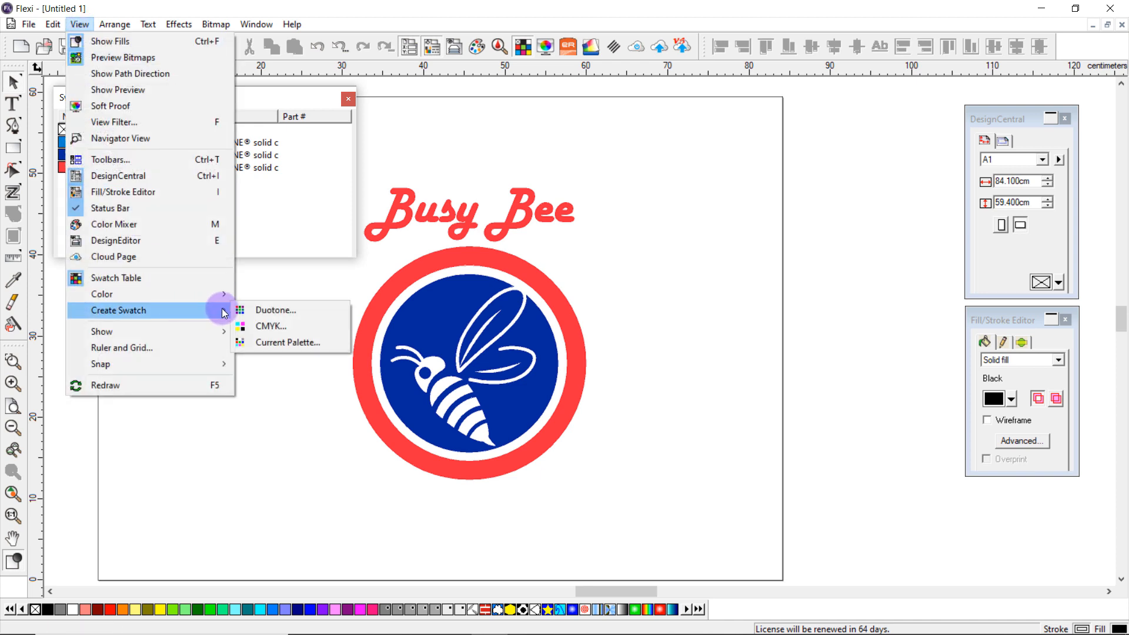
click(300, 344)
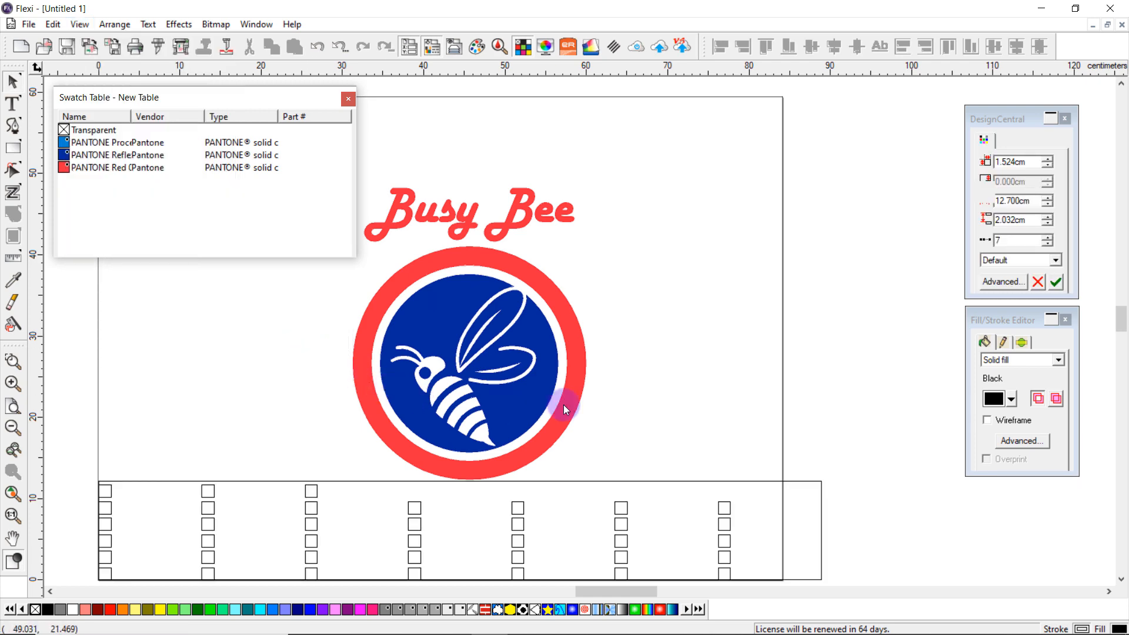
drag(993, 117, 817, 257)
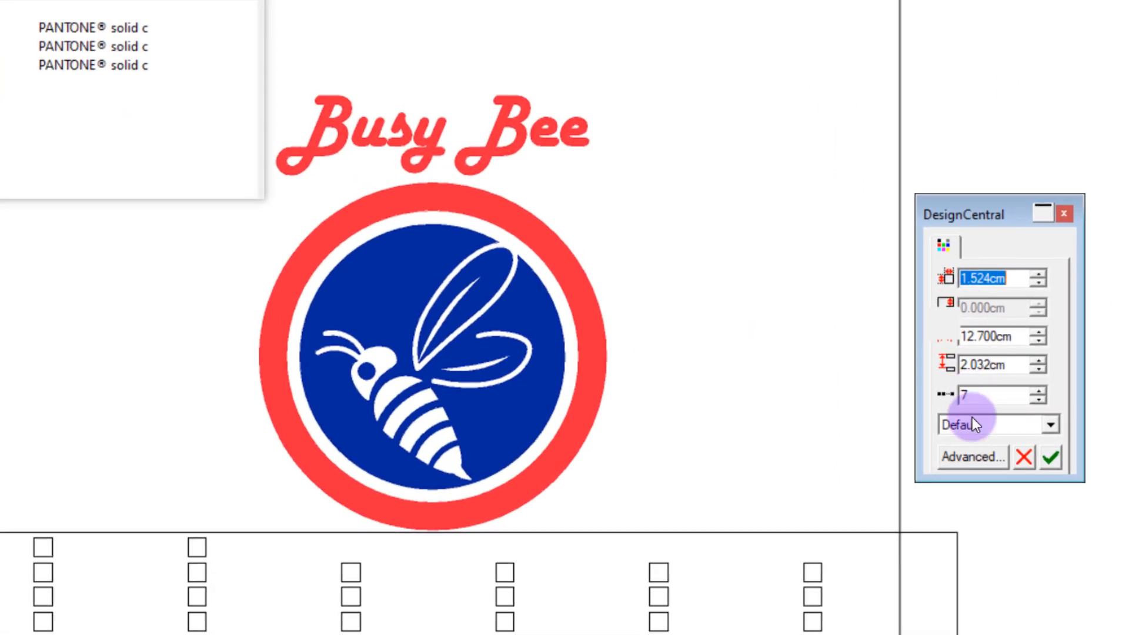
click(992, 424)
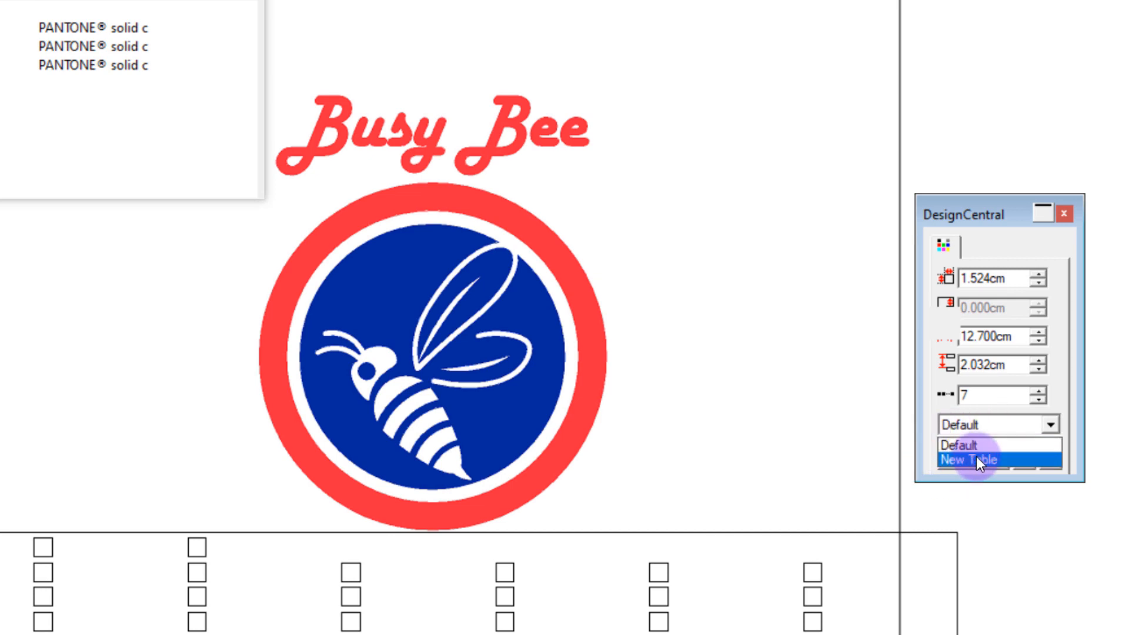
click(973, 460)
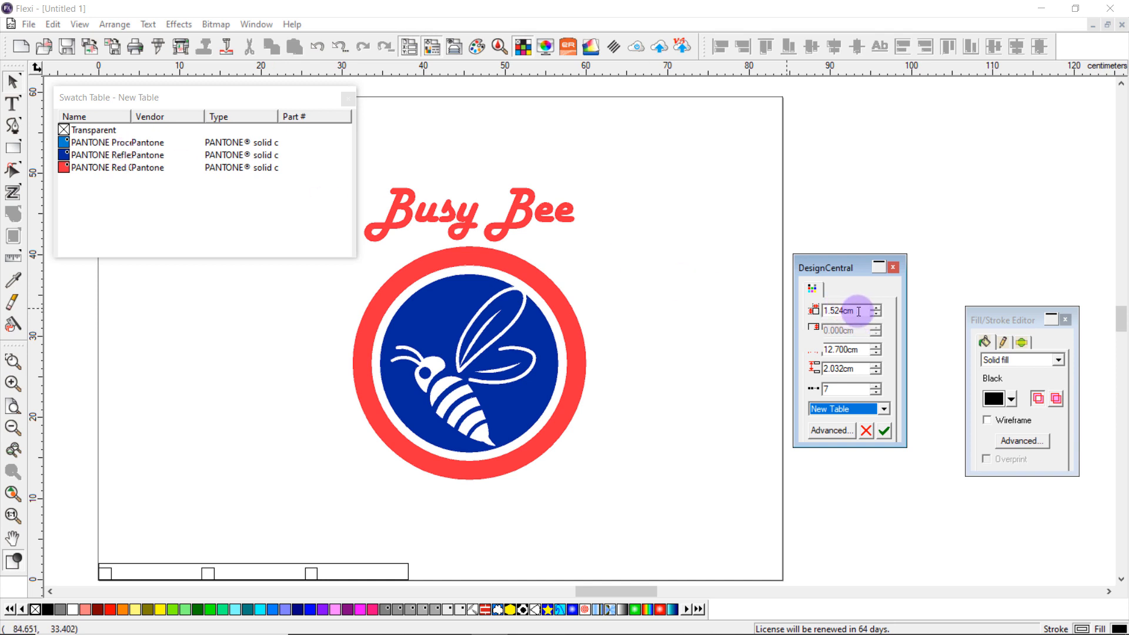
Step: Set the swatch chart's cell dimension to 5 cm and the horizontal spacing between swatches to 20 cm
double_click(835, 310)
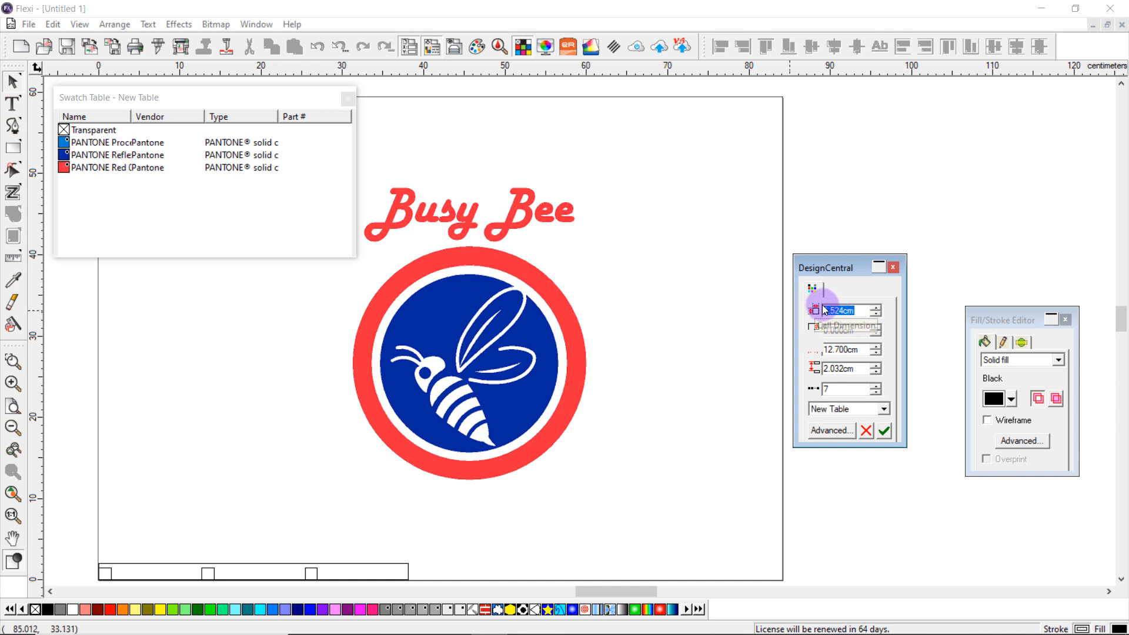
key(BackSpace)
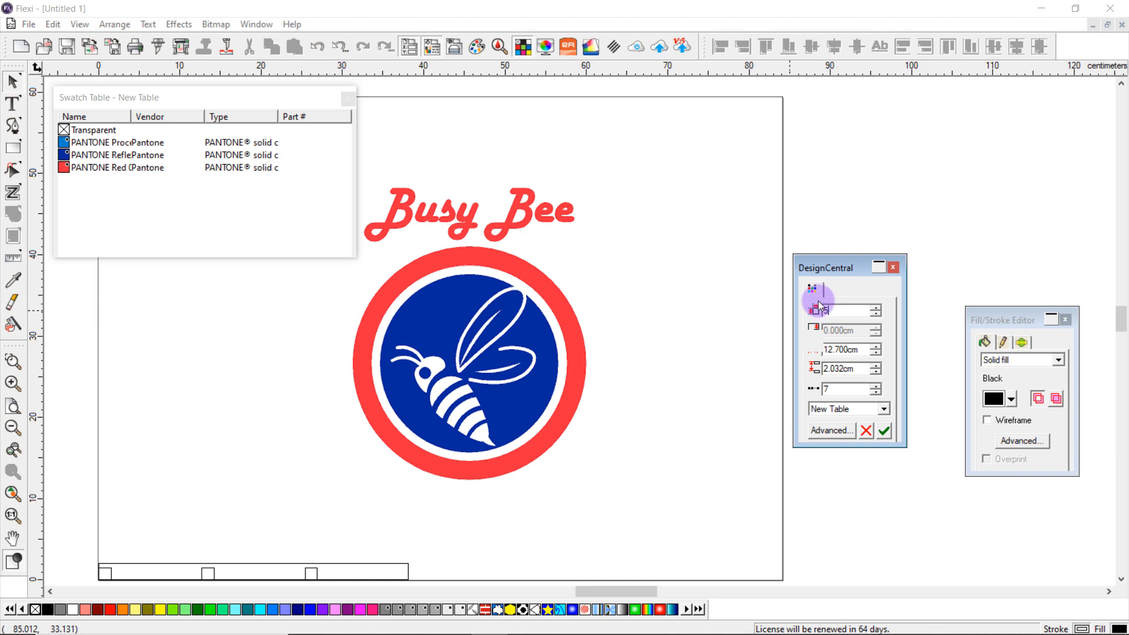
text(5)
key(Return)
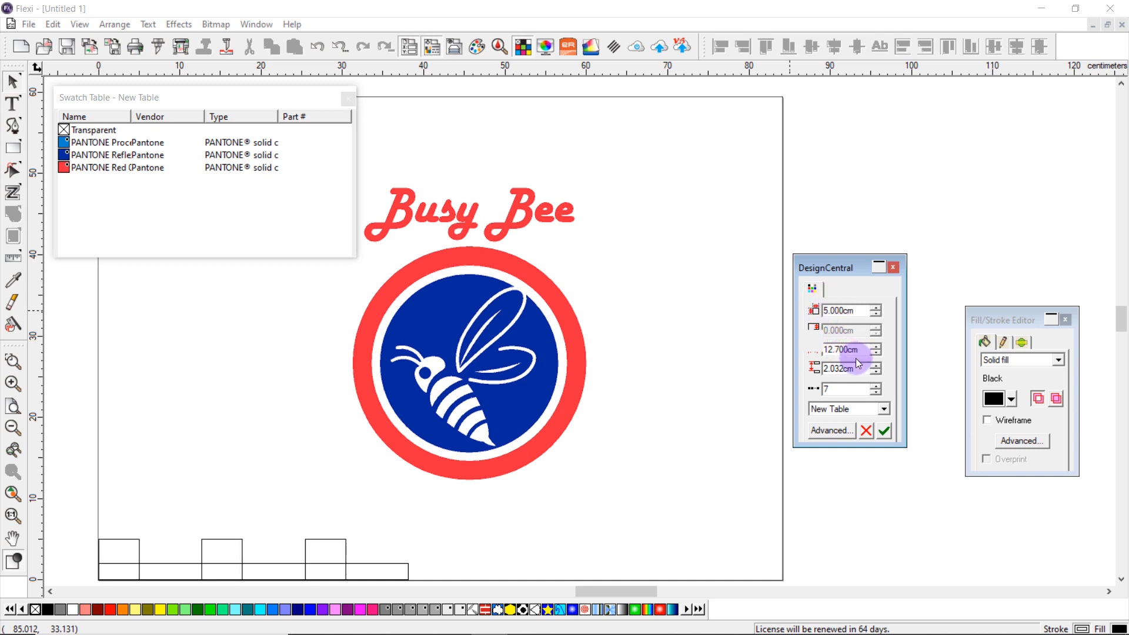
drag(858, 356, 747, 337)
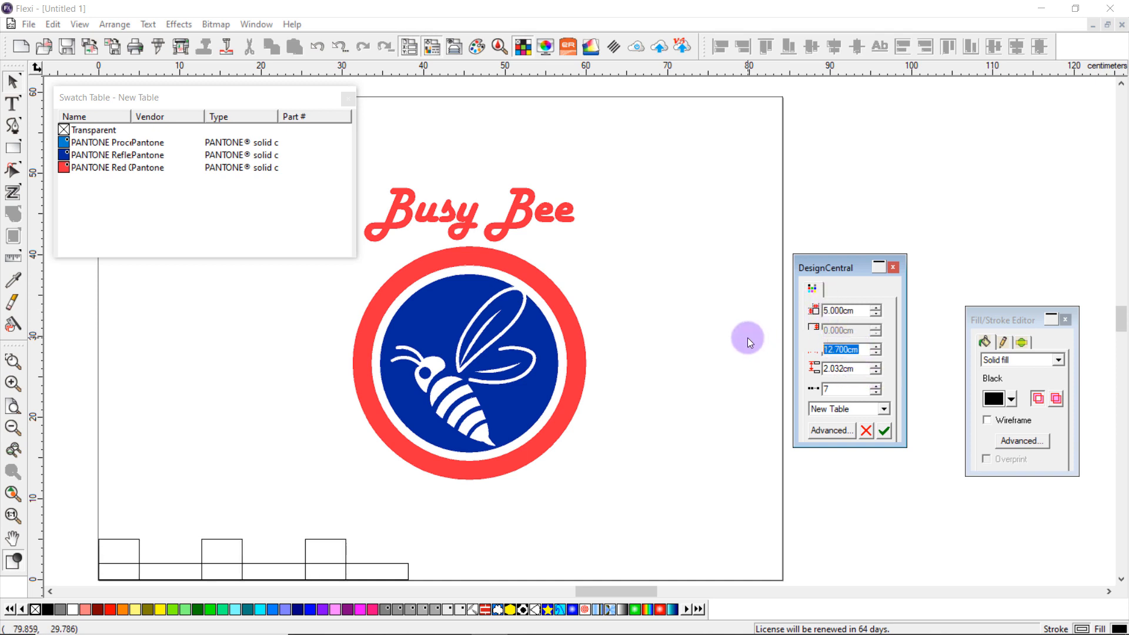
text(20)
click(854, 387)
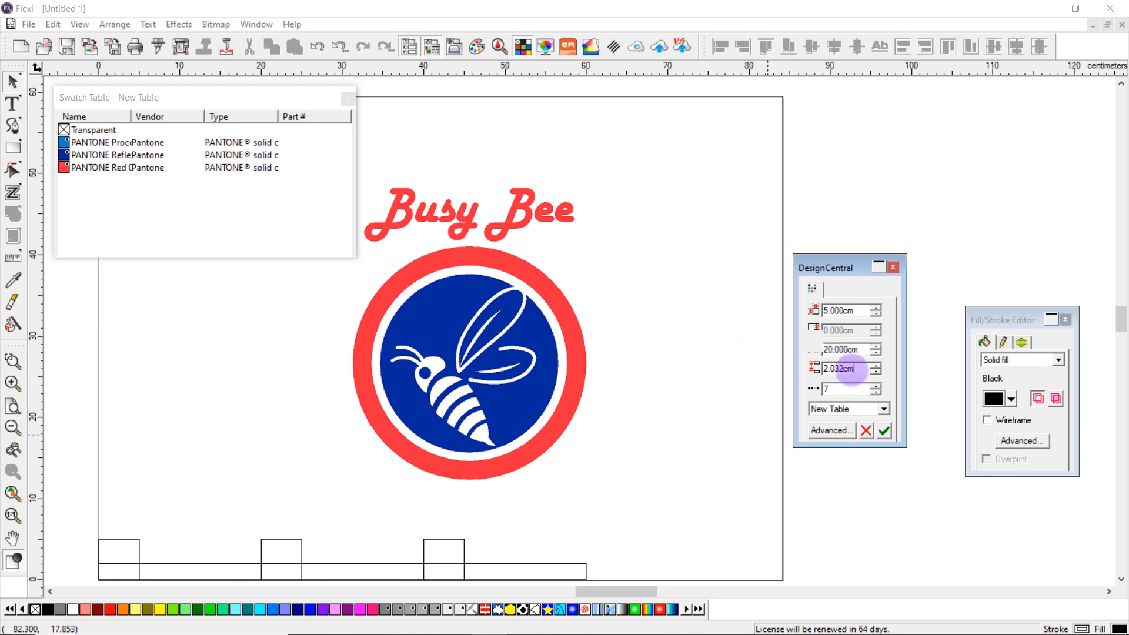
drag(854, 368, 802, 370)
click(852, 388)
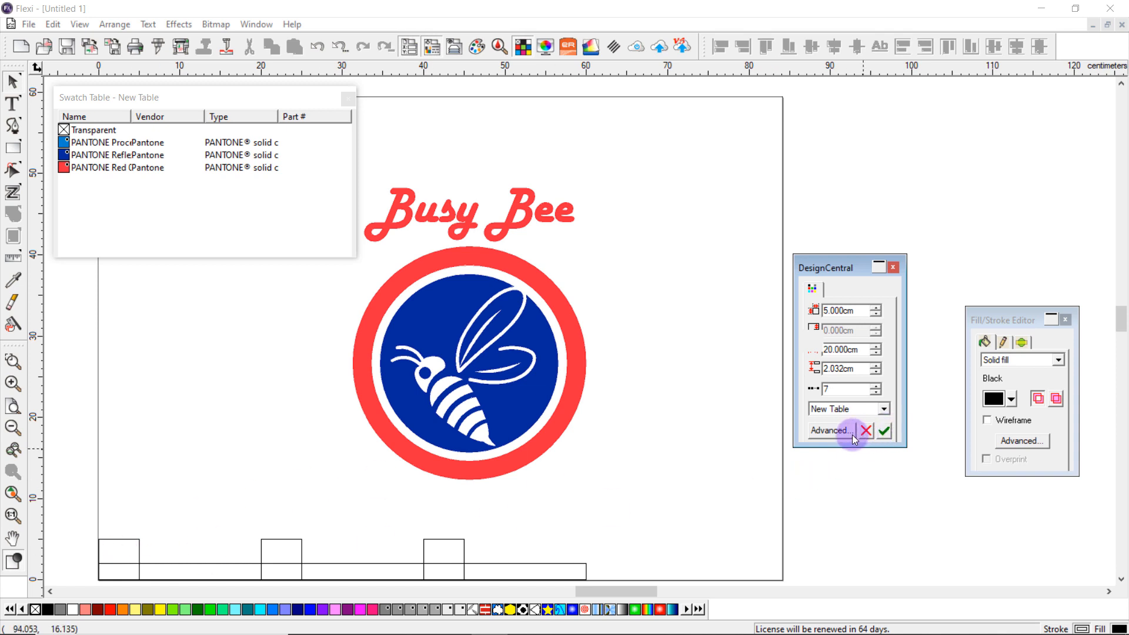
Step: Generate the swatch chart without PANTONE Process Blue C, using Arial Regular labels with a text height of 0.5
click(830, 435)
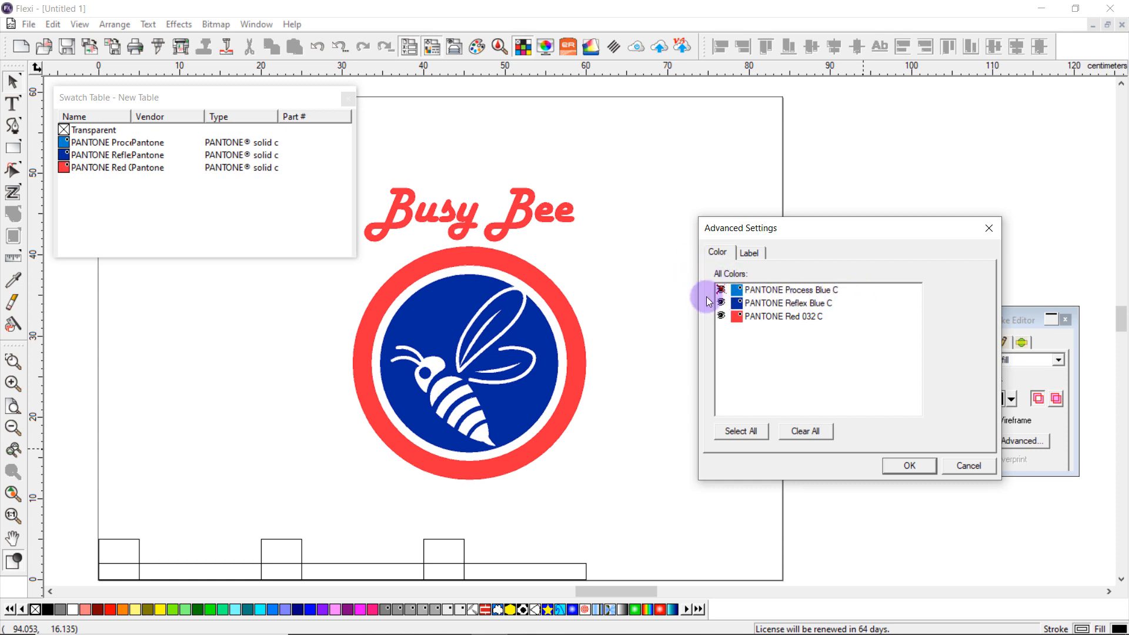
click(747, 256)
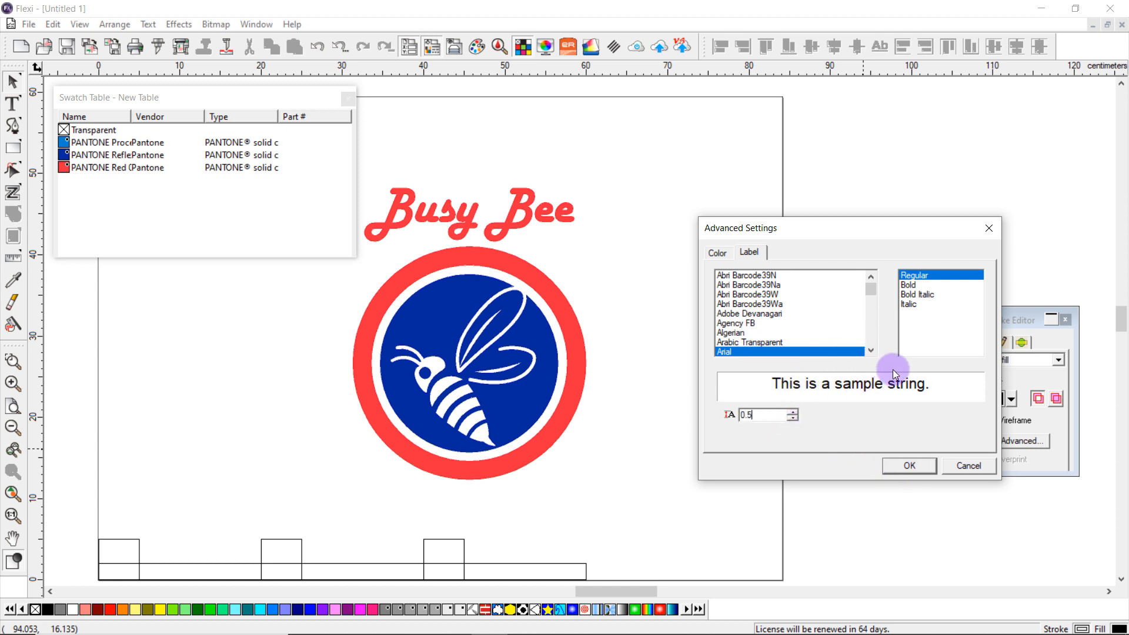
click(911, 471)
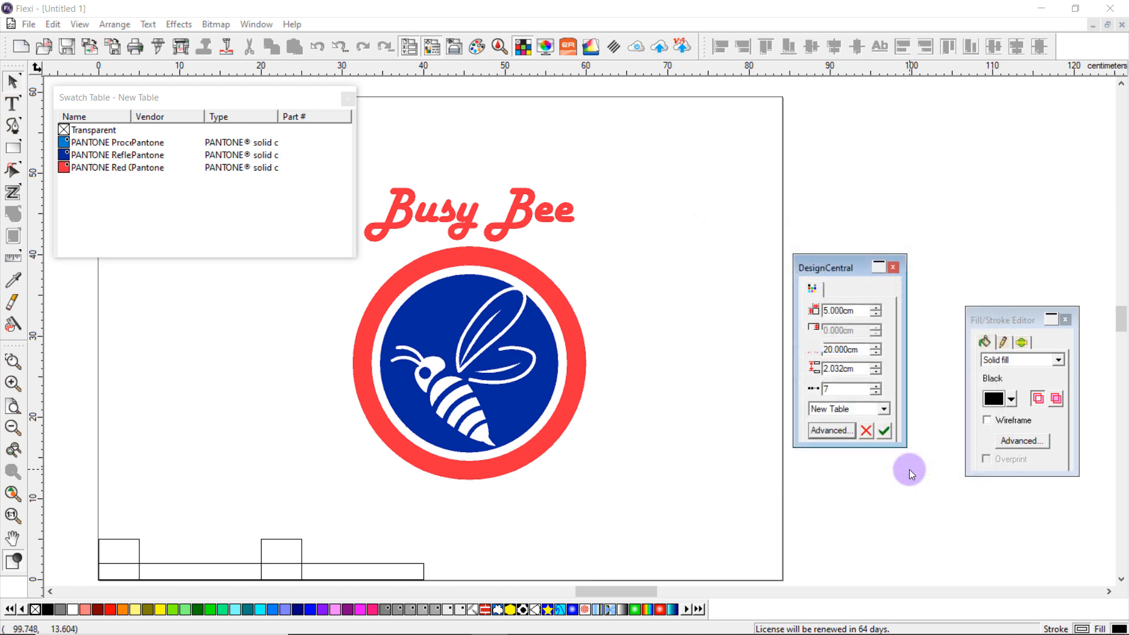
click(883, 432)
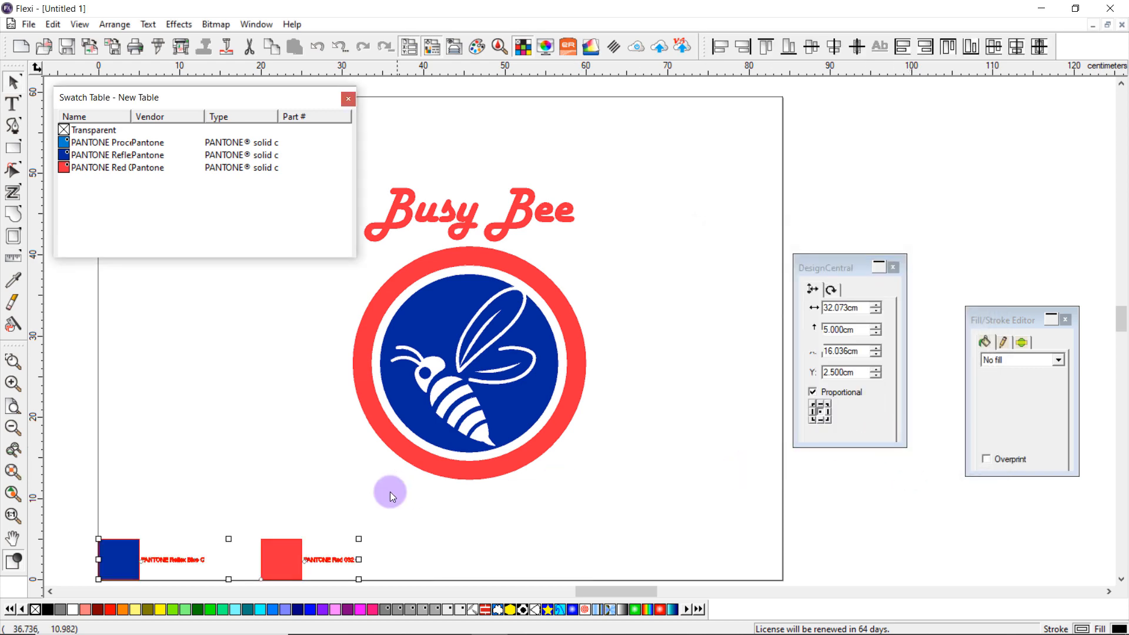
click(390, 556)
scroll(191, 571, up, 1)
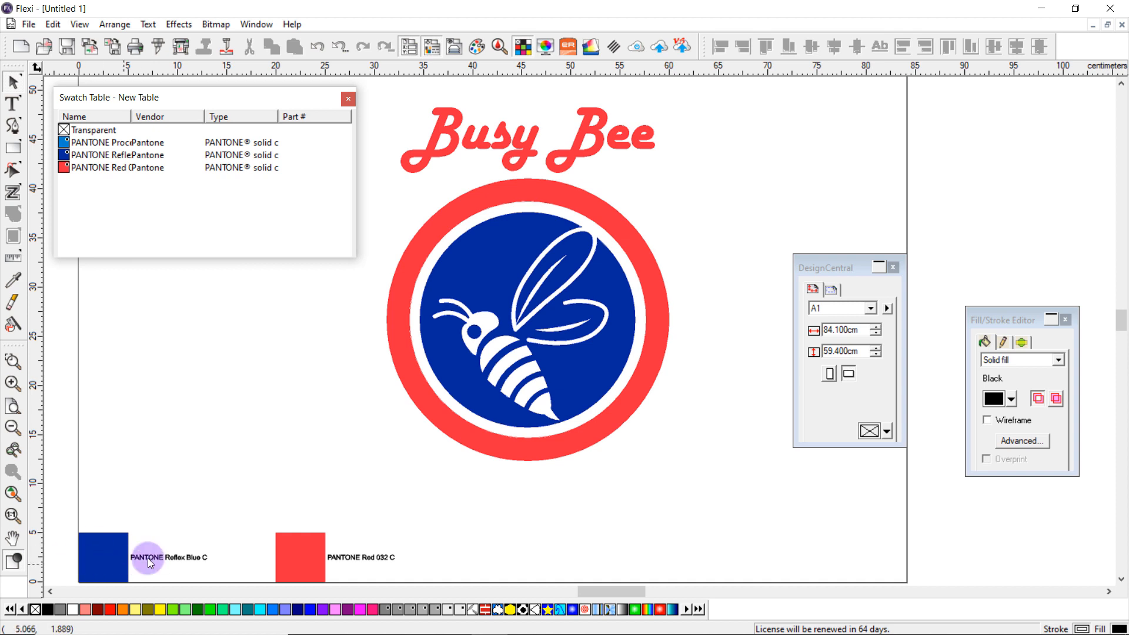
scroll(260, 492, down, 2)
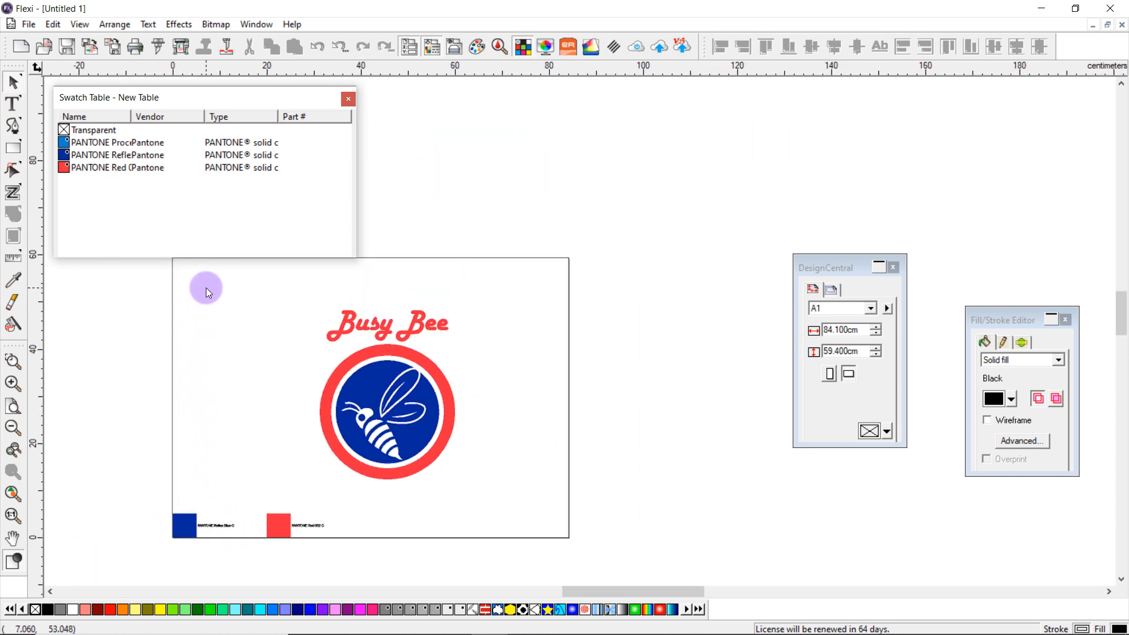
drag(157, 277, 598, 535)
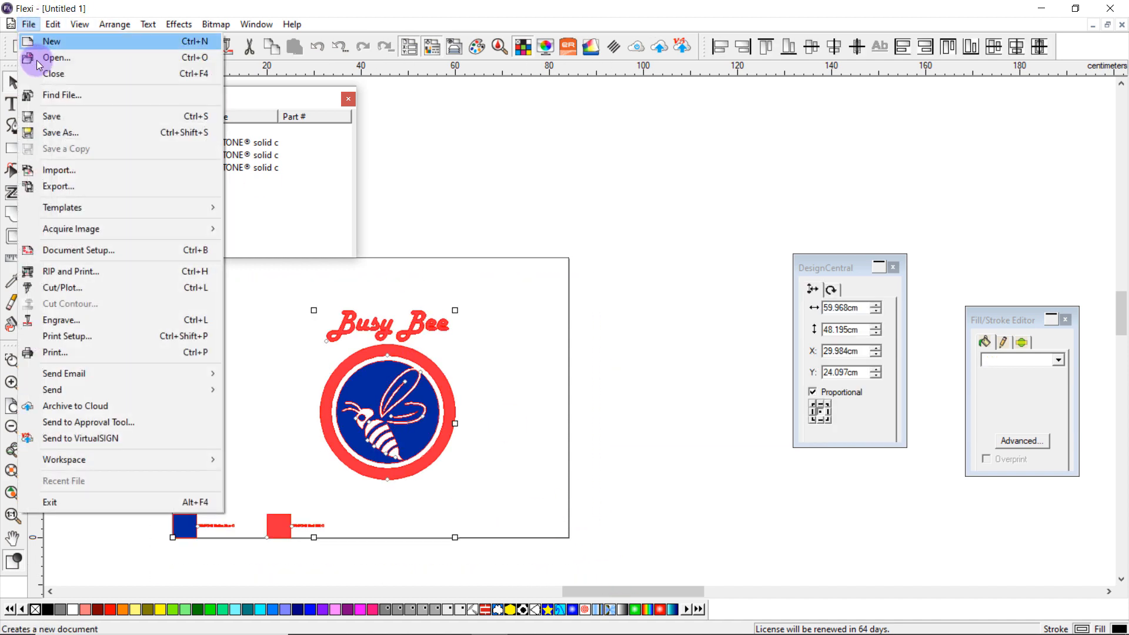
click(71, 186)
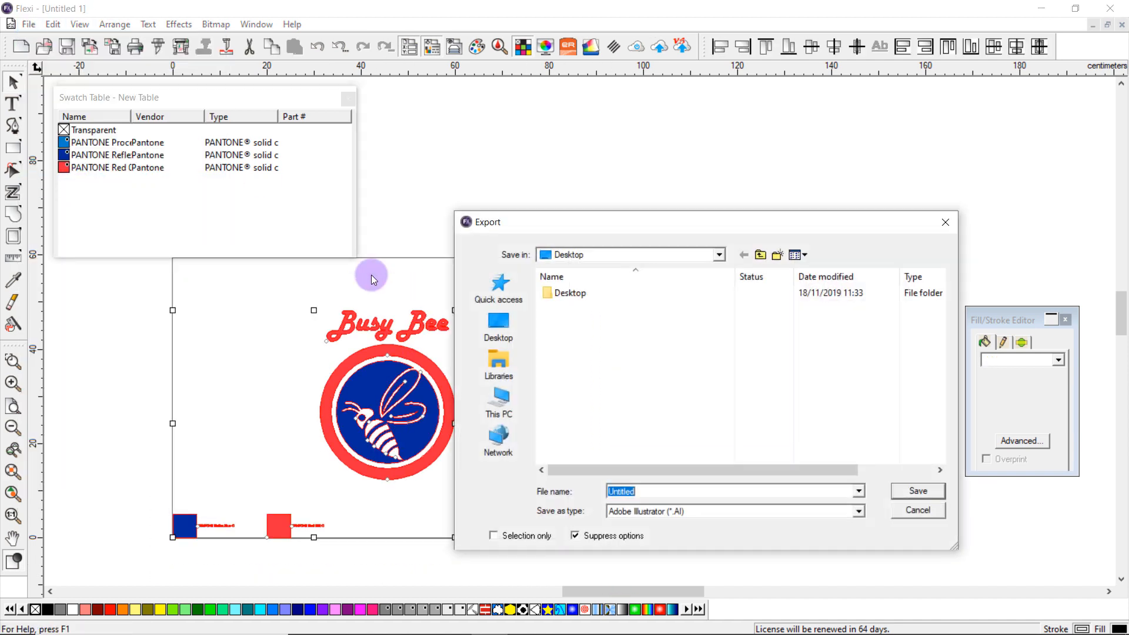
click(630, 540)
click(653, 511)
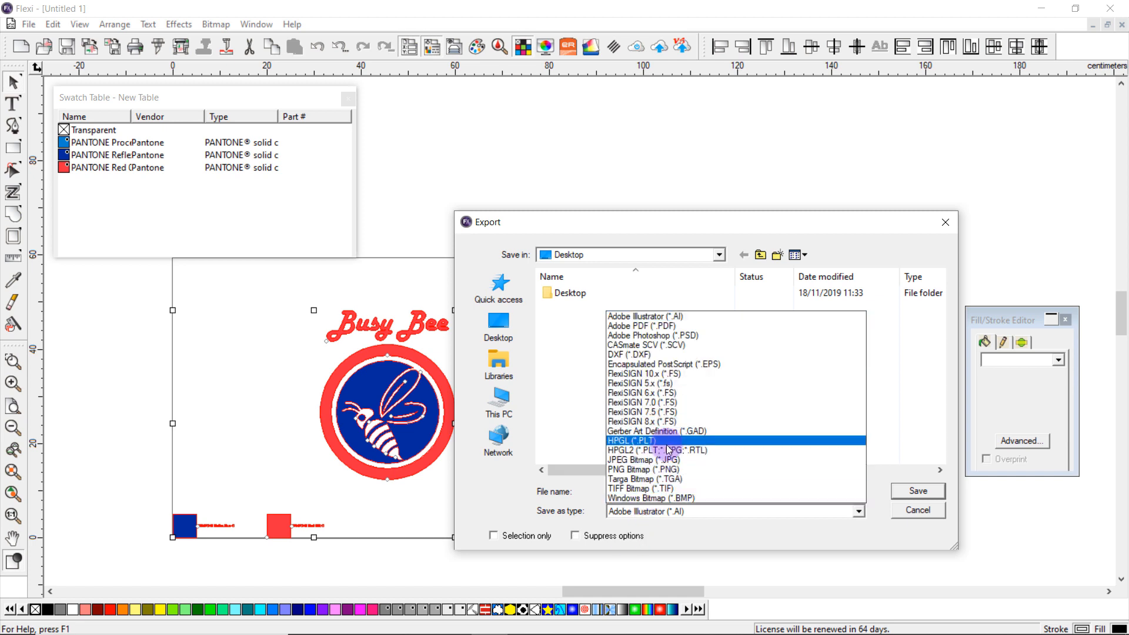
click(641, 325)
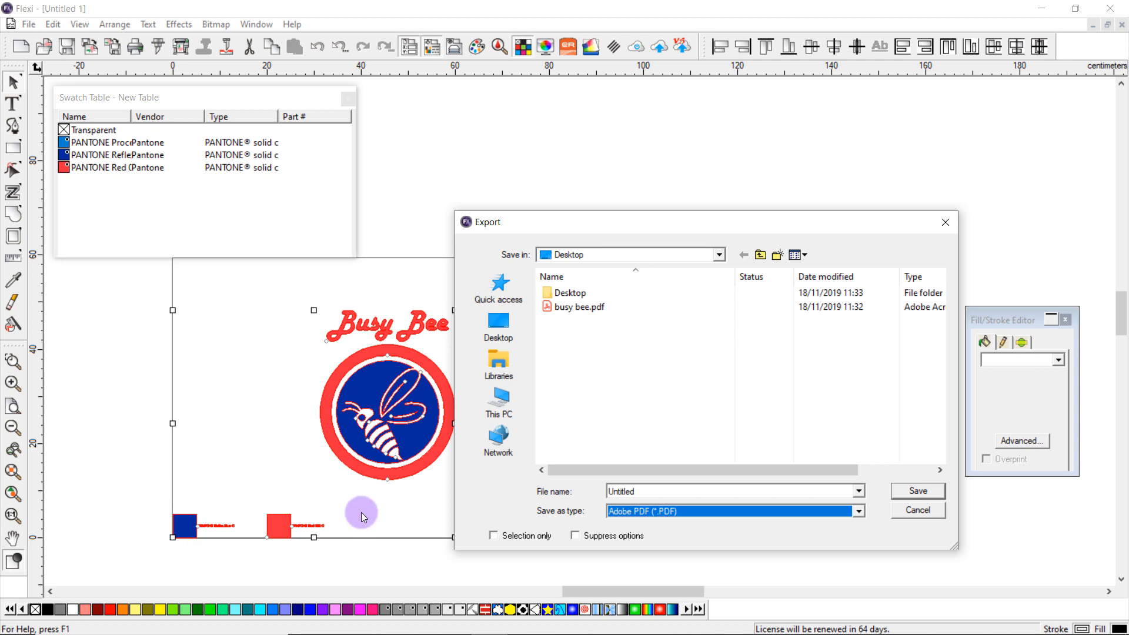
click(945, 221)
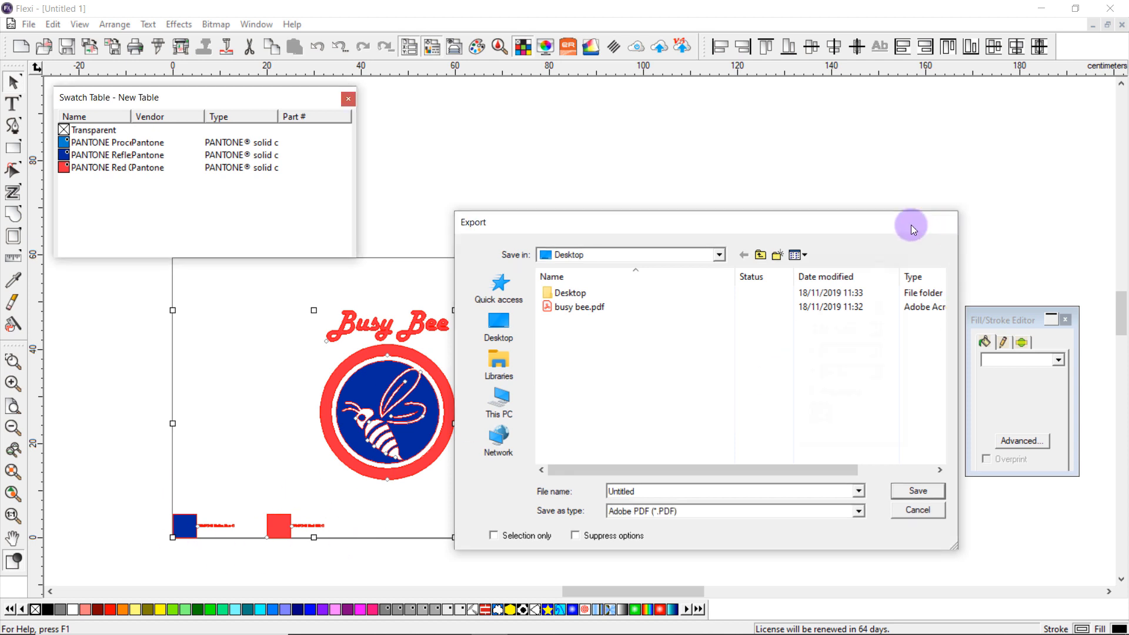
Step: Close the swatch table, saving it as "Busy Bee" in the Swatch\Table folder
click(349, 99)
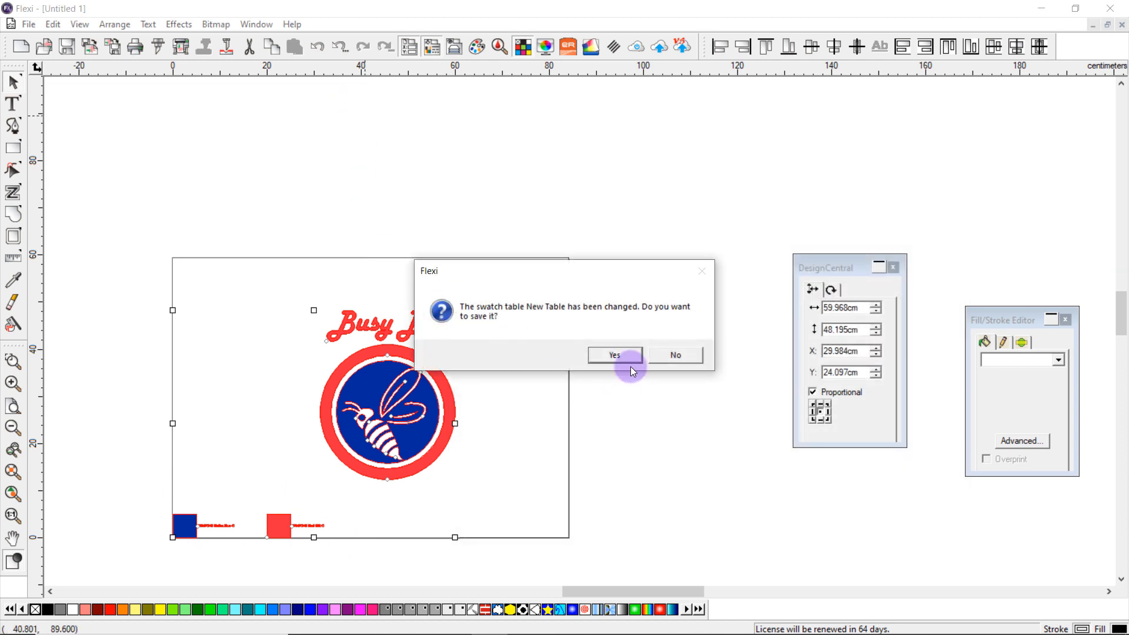
click(615, 355)
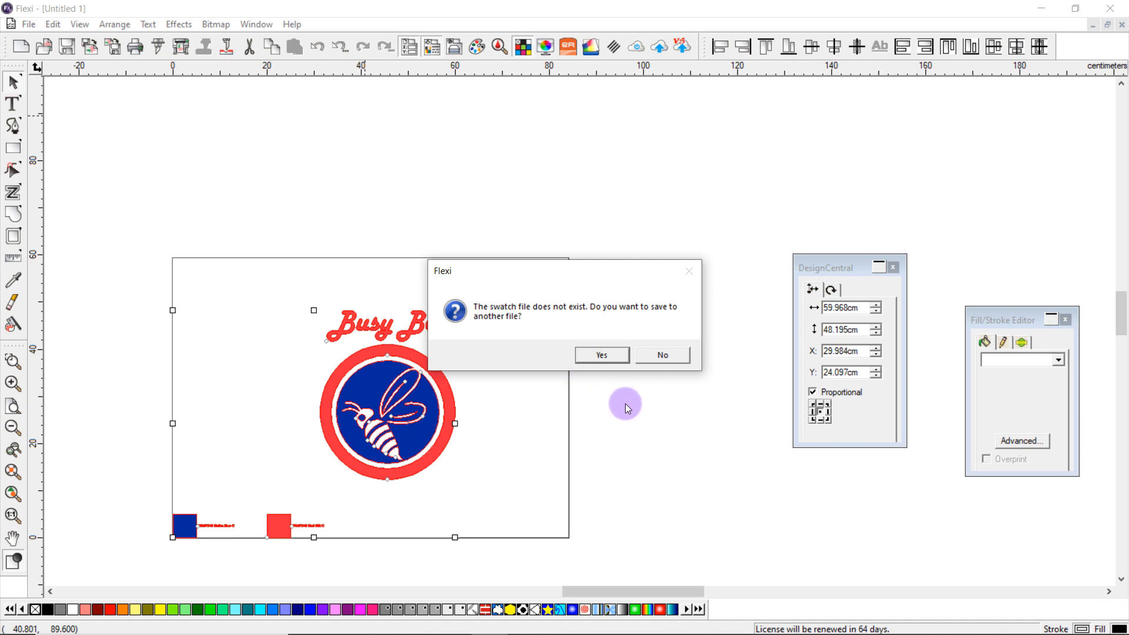
click(598, 356)
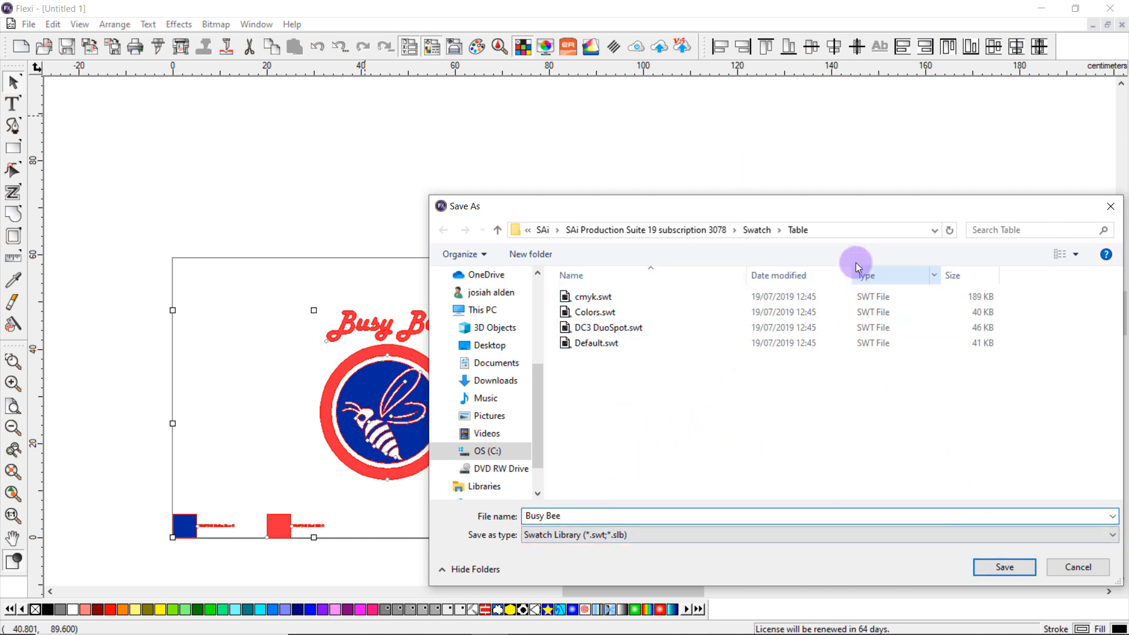
click(850, 232)
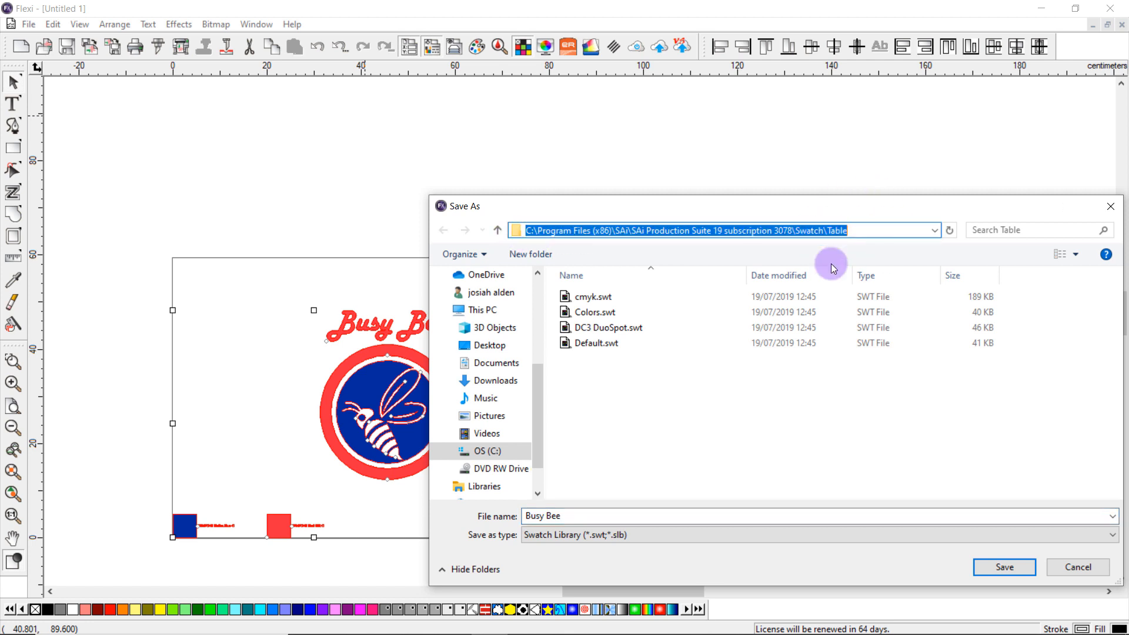
click(990, 567)
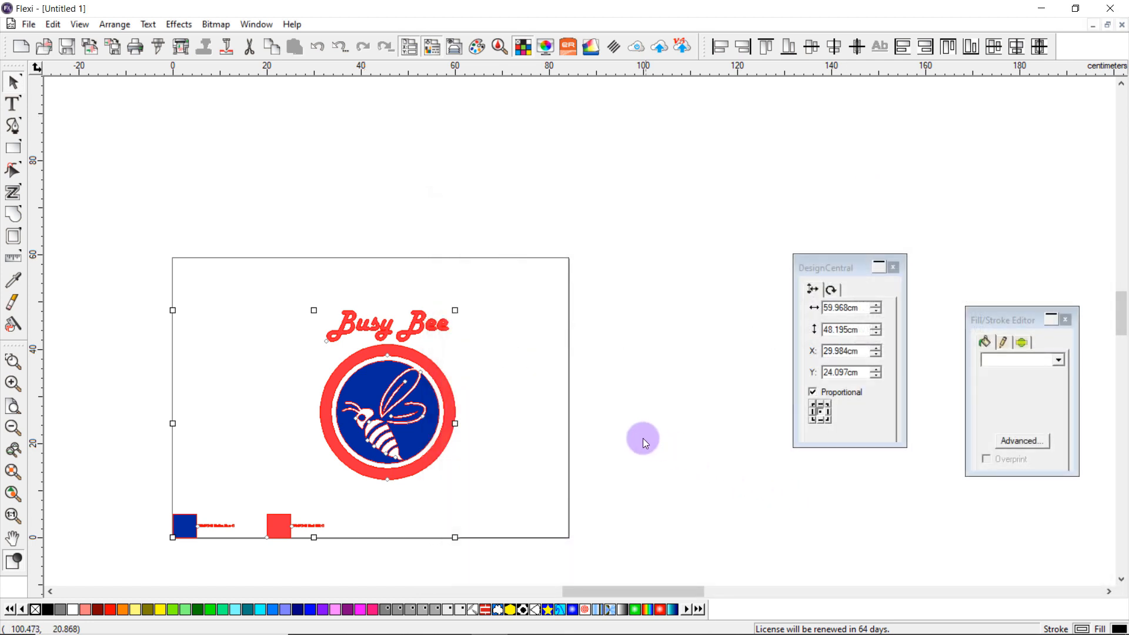
click(623, 433)
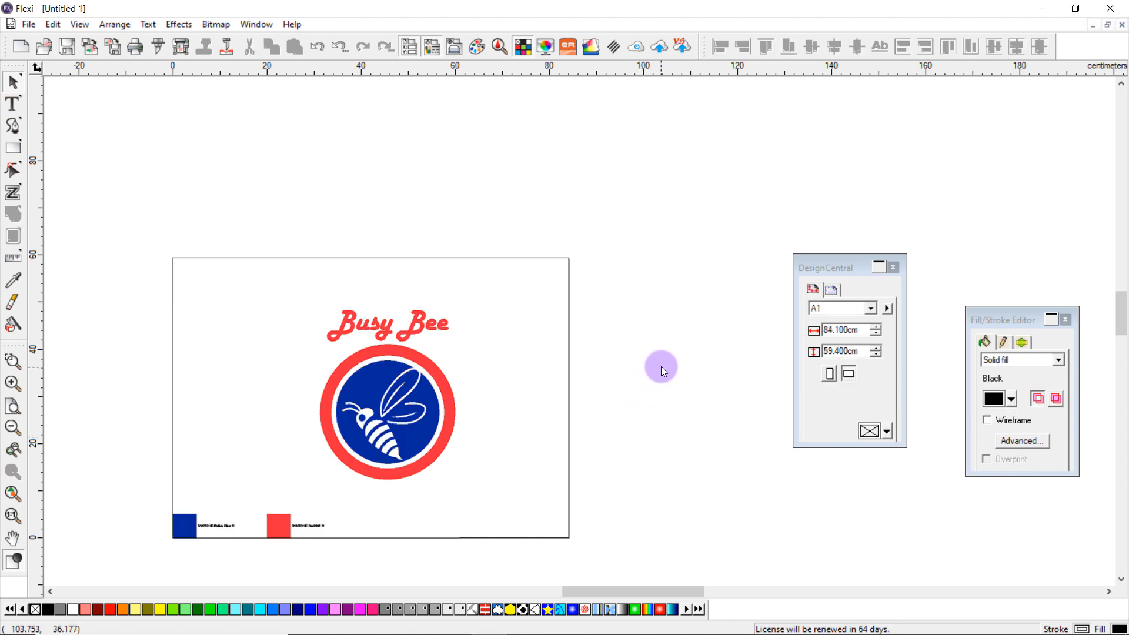
Step: Create a new blank document and add a new empty swatch table
click(23, 51)
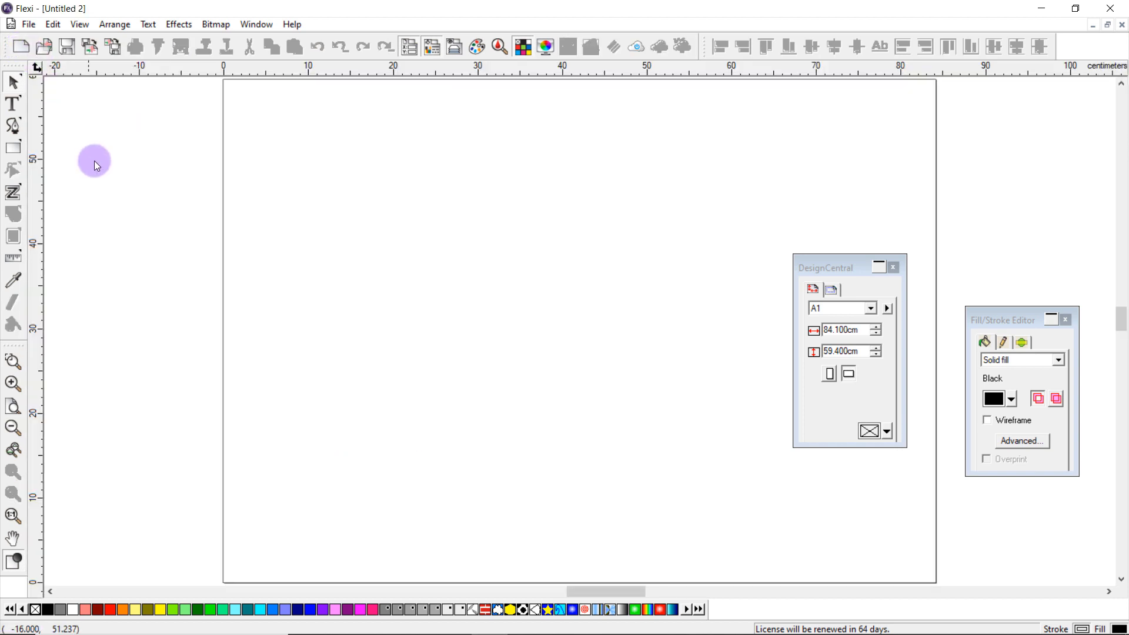
right_click(115, 611)
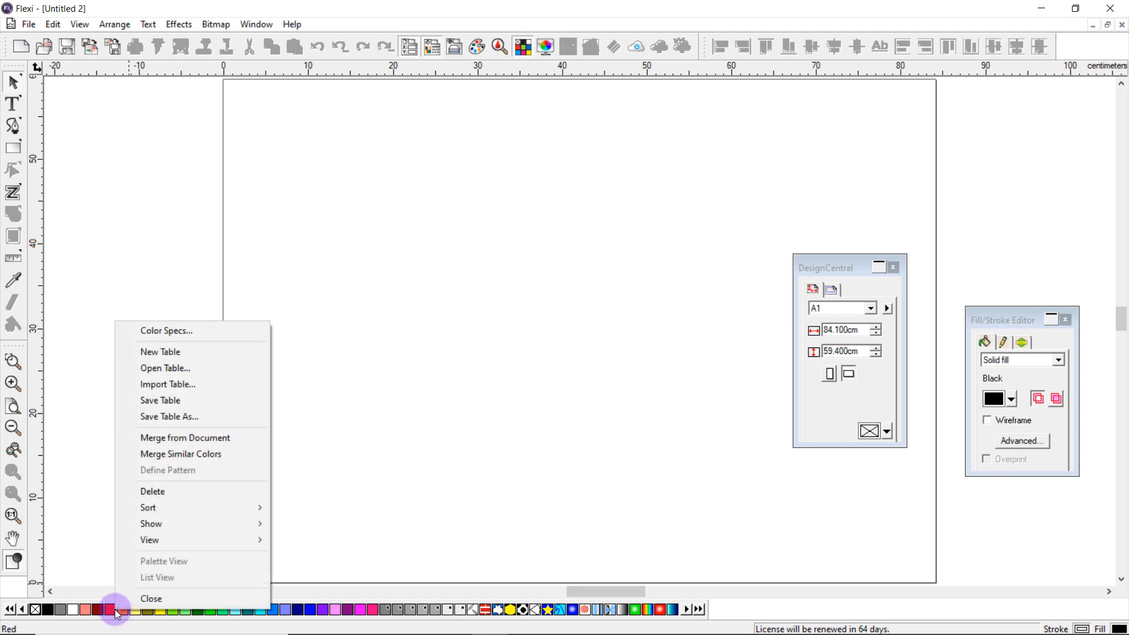
click(205, 352)
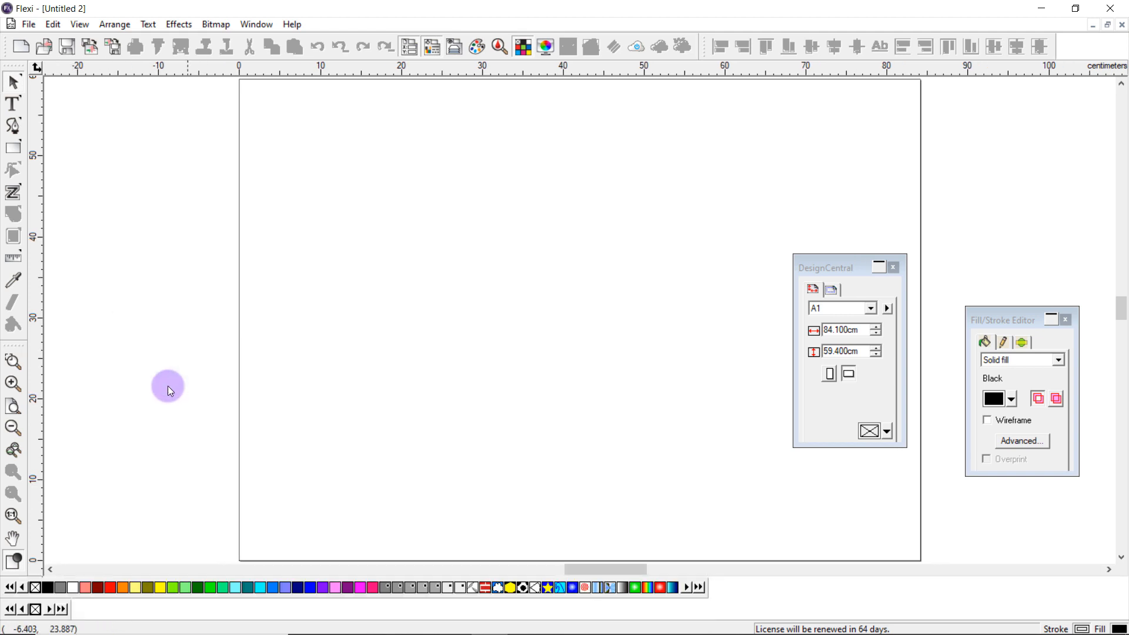
Step: Import the saved Busy Bee.swt swatches into the new table and undock it as a floating list over the canvas
right_click(40, 606)
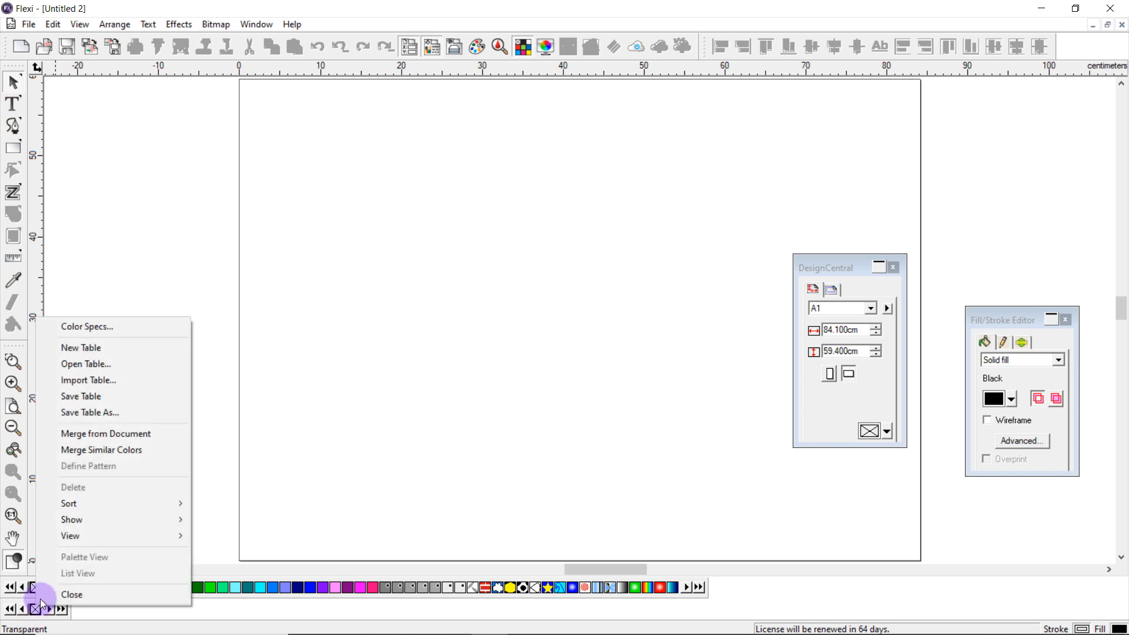
click(118, 383)
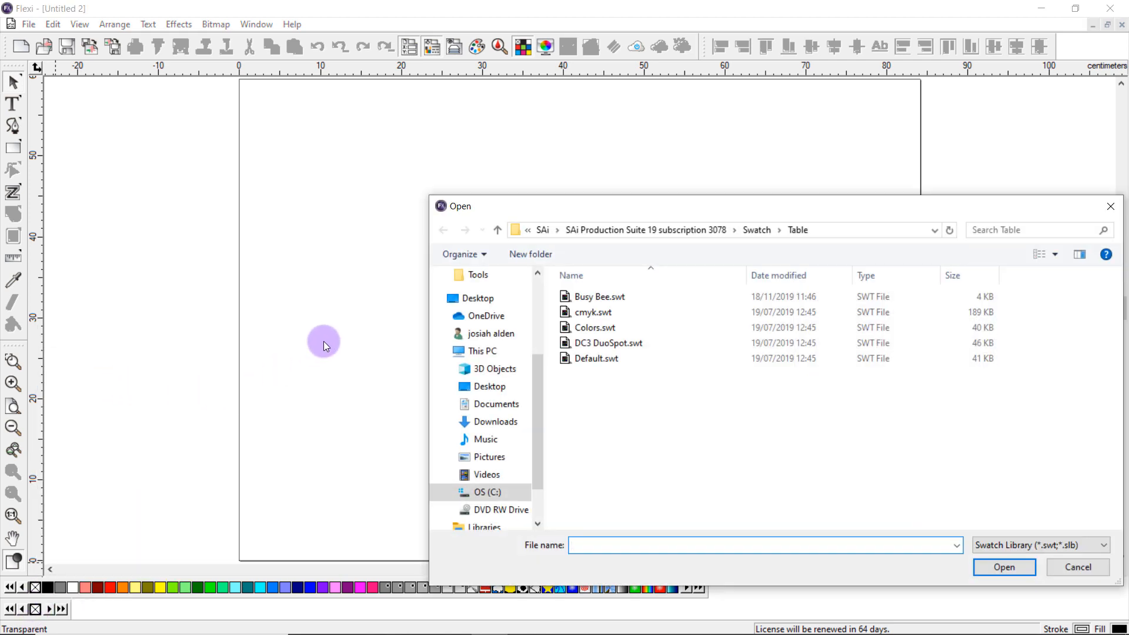
click(597, 298)
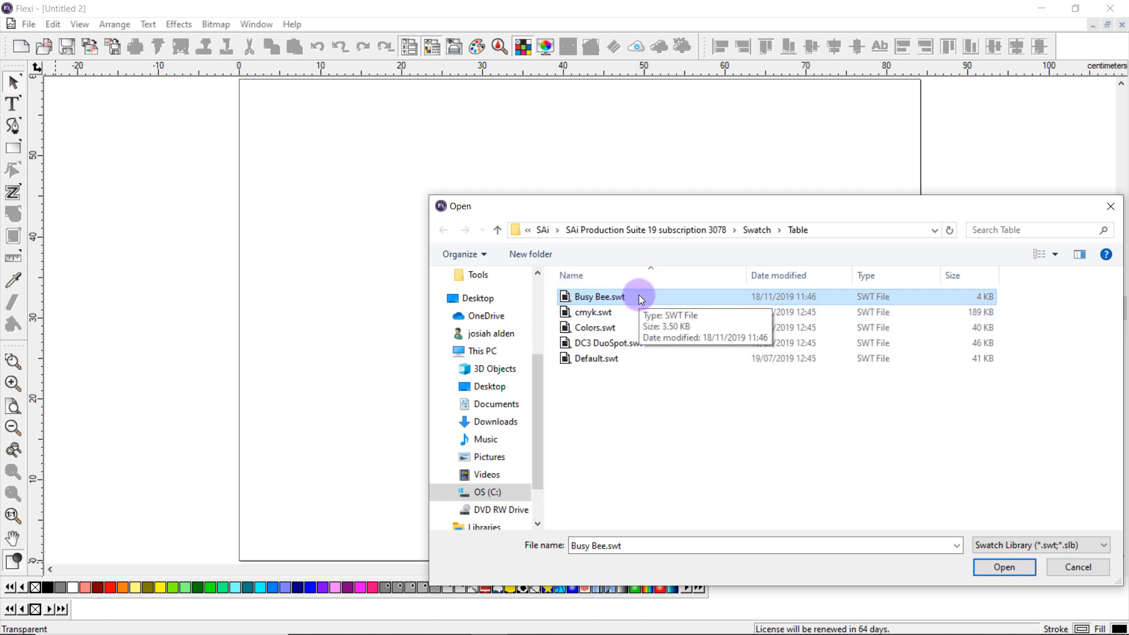
double_click(639, 295)
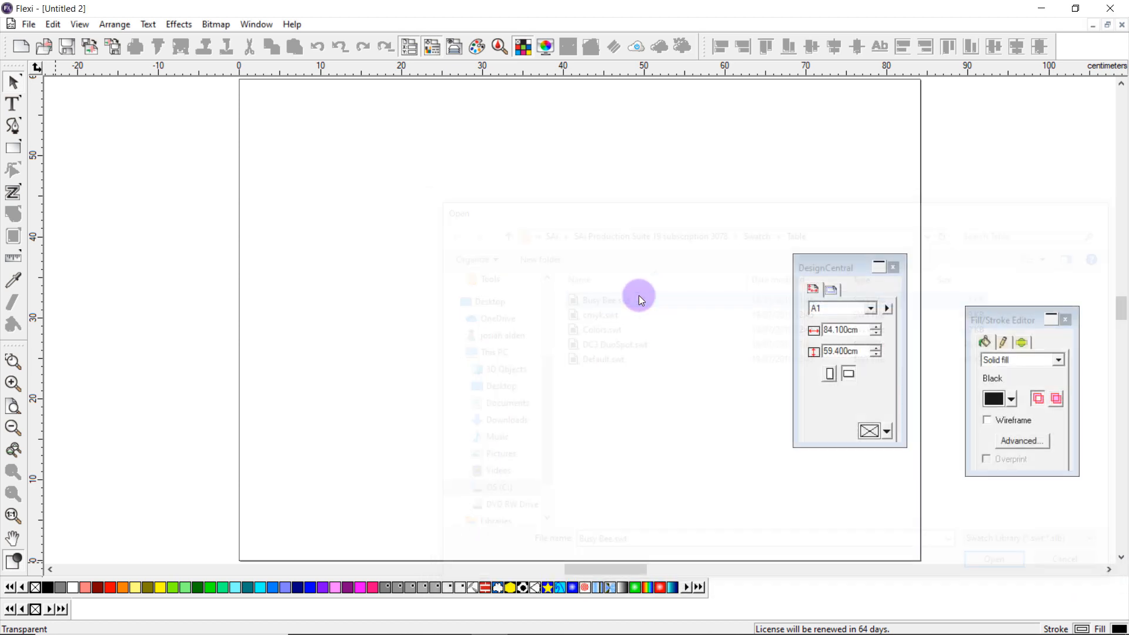
drag(60, 609, 215, 157)
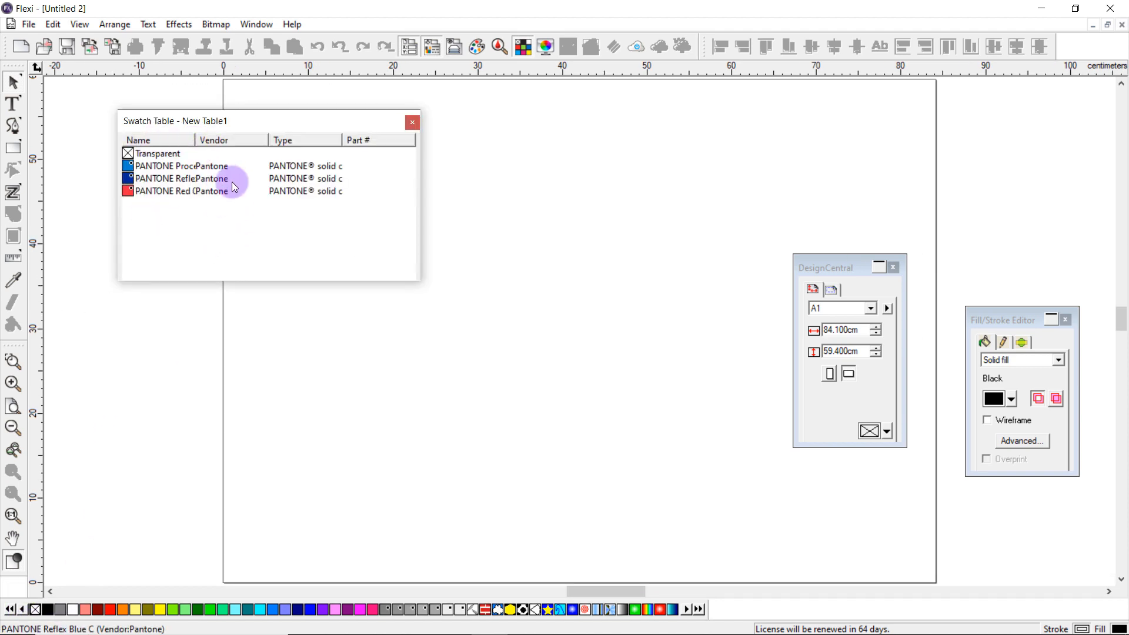
Step: Add the text "Busy Bee 2" on the lower half of the page
click(13, 104)
click(331, 411)
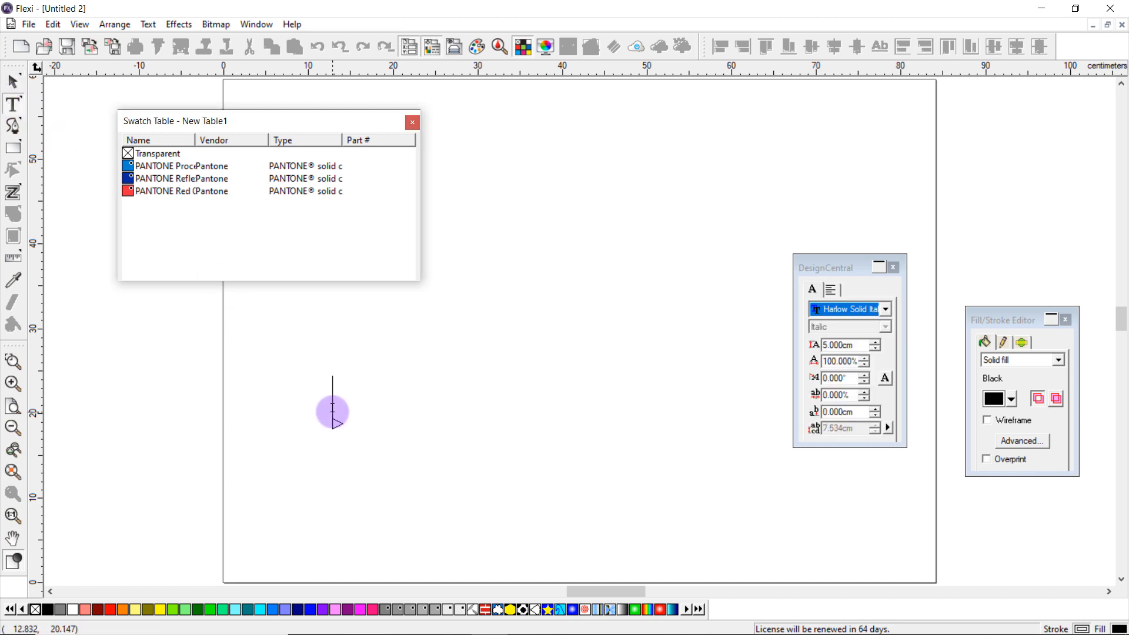
text(Buy)
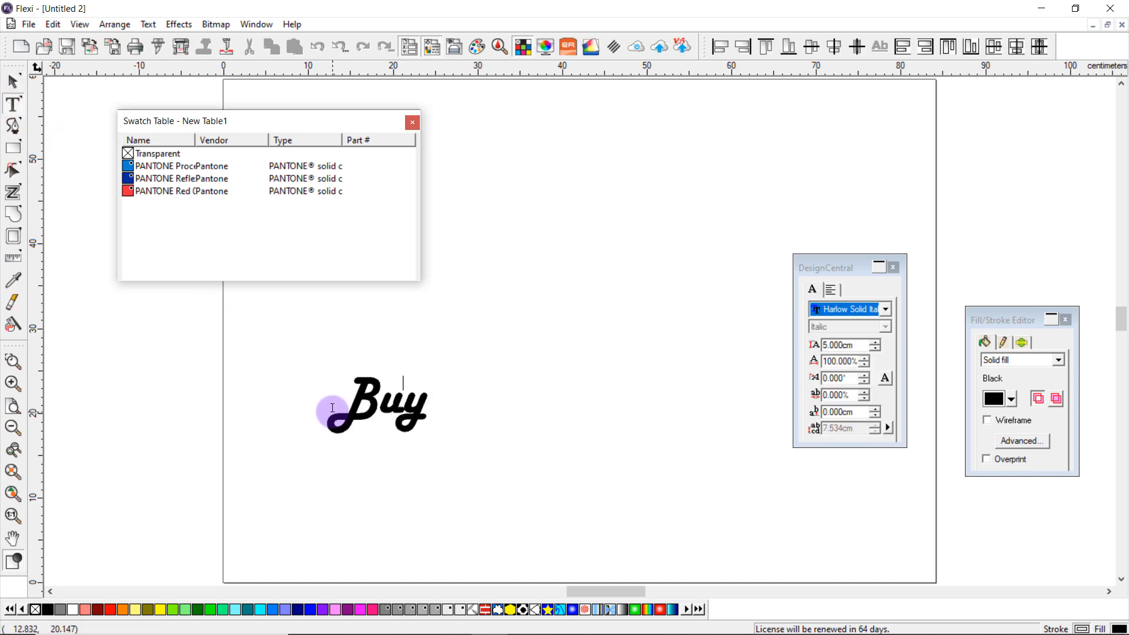
key(BackSpace)
text(sy bee)
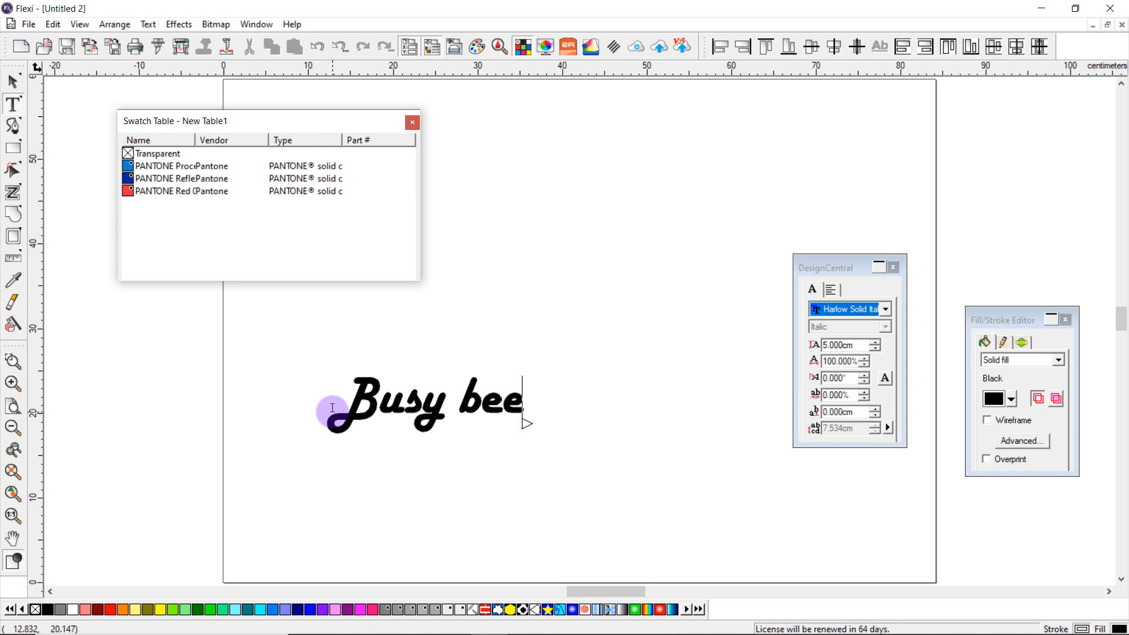
key(BackSpace)
key(BackSpace)
key(BackSpace)
key(BackSpace)
text(Bee 2)
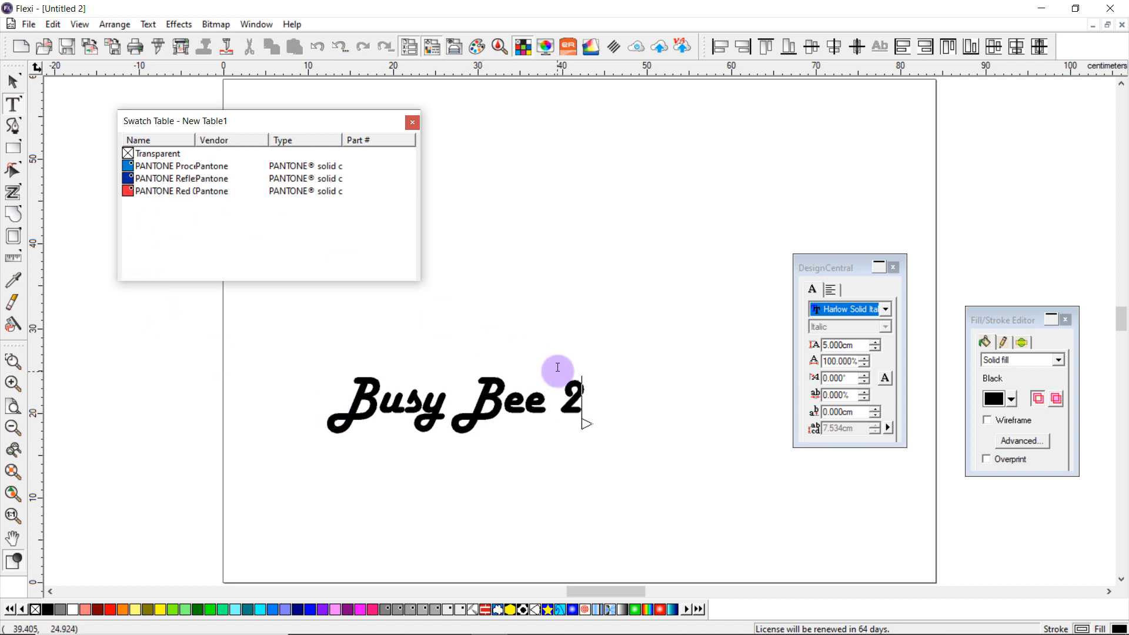
Step: Recolour the whole "Busy Bee 2" text with the PANTONE Red 032 C swatch and deselect it
drag(590, 405, 329, 393)
drag(588, 398, 310, 395)
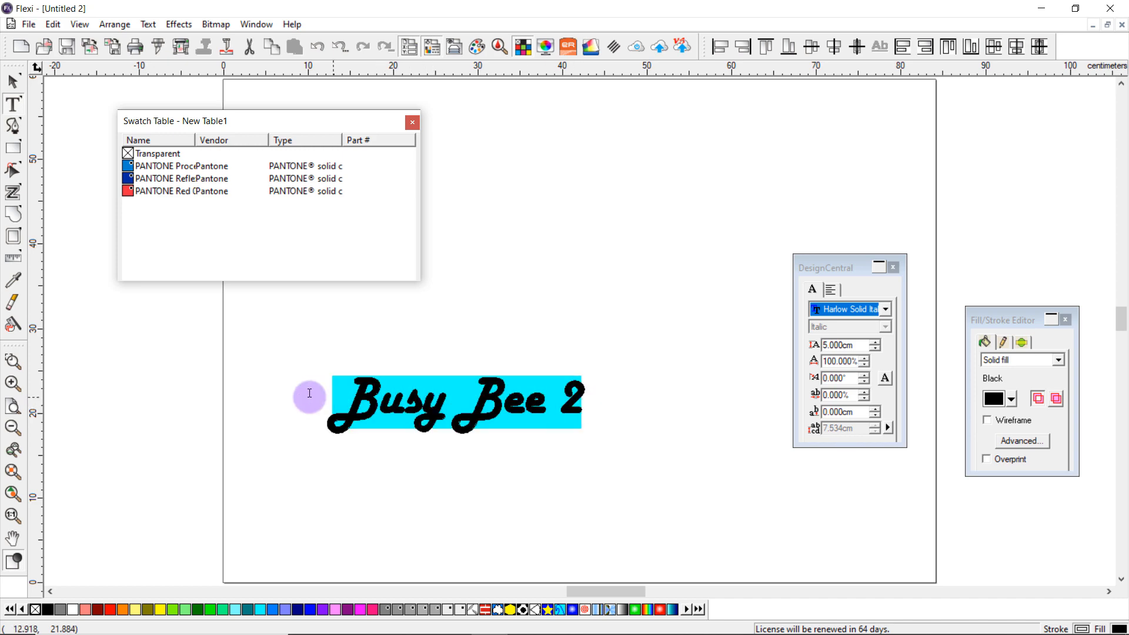
click(128, 191)
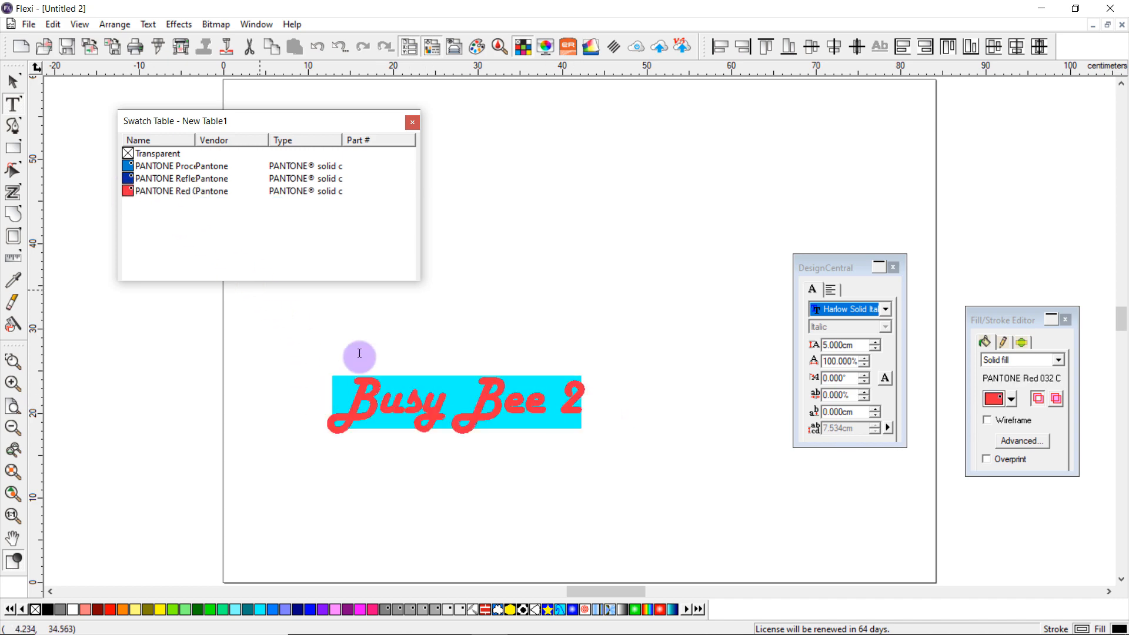
click(549, 493)
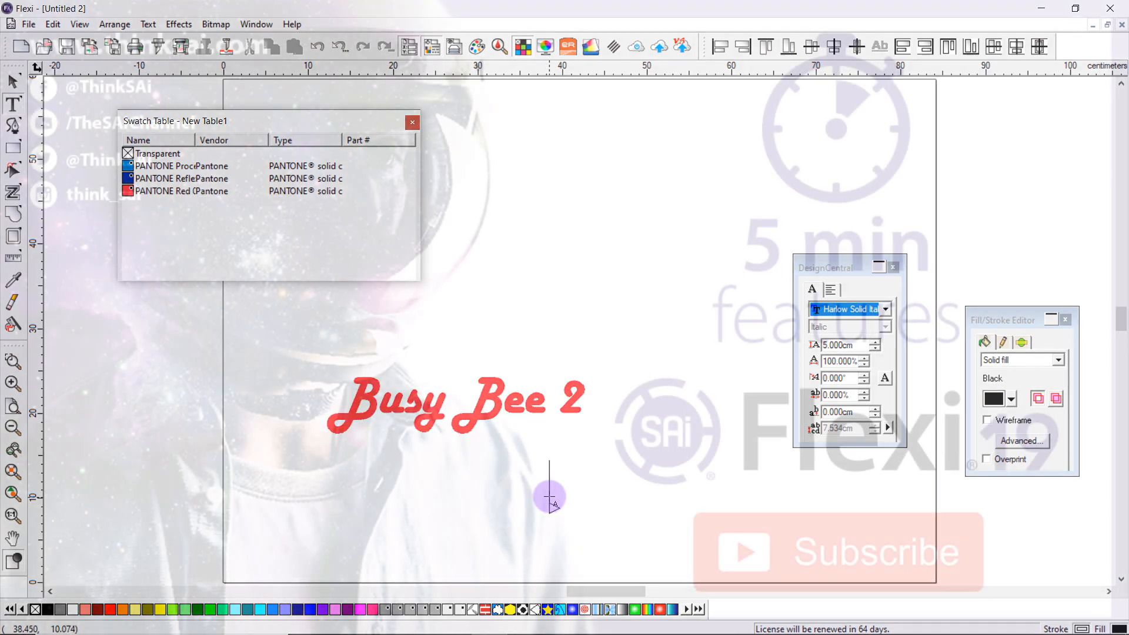